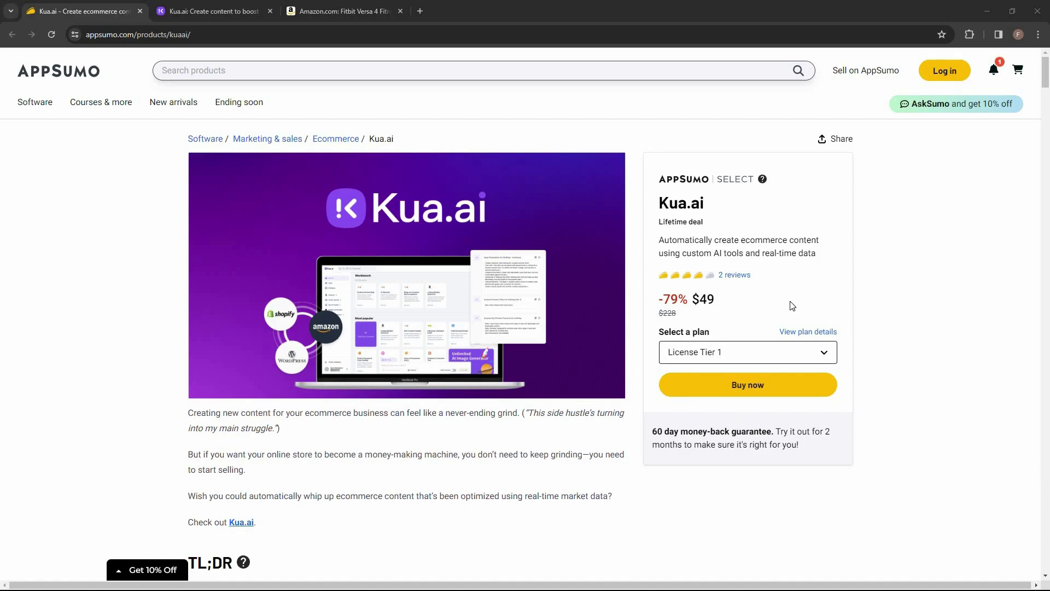
Step: Bring the Plans & features License Tier 1–3 cards ($49, $98, $147) into view
{"action": "scroll", "coordinate": [886, 319], "scroll_direction": "down", "scroll_amount": 2}
{"action": "scroll", "coordinate": [886, 319], "scroll_direction": "down", "scroll_amount": 3}
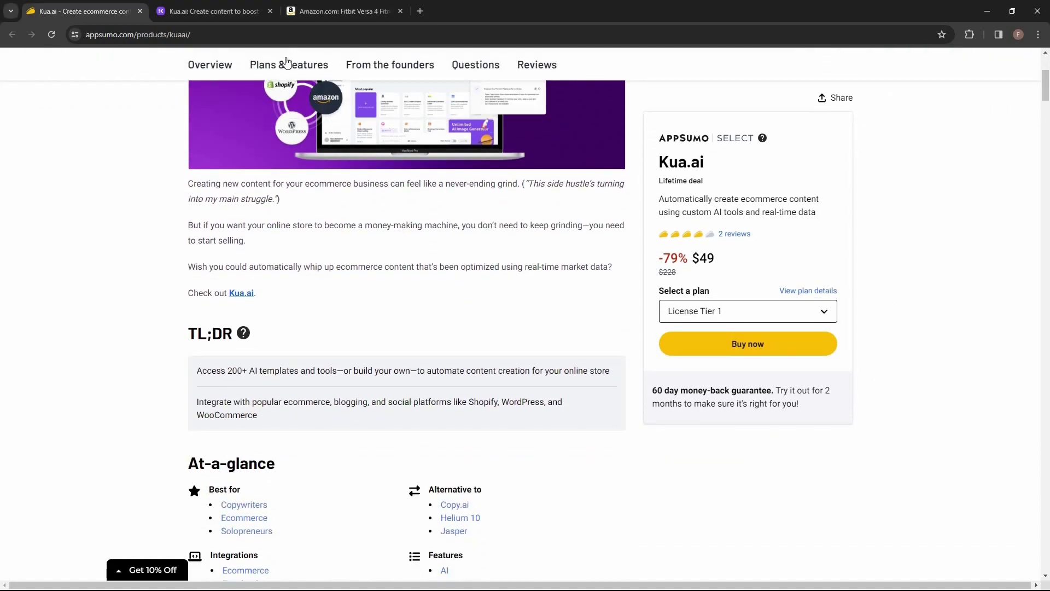
{"action": "left_click", "coordinate": [283, 64]}
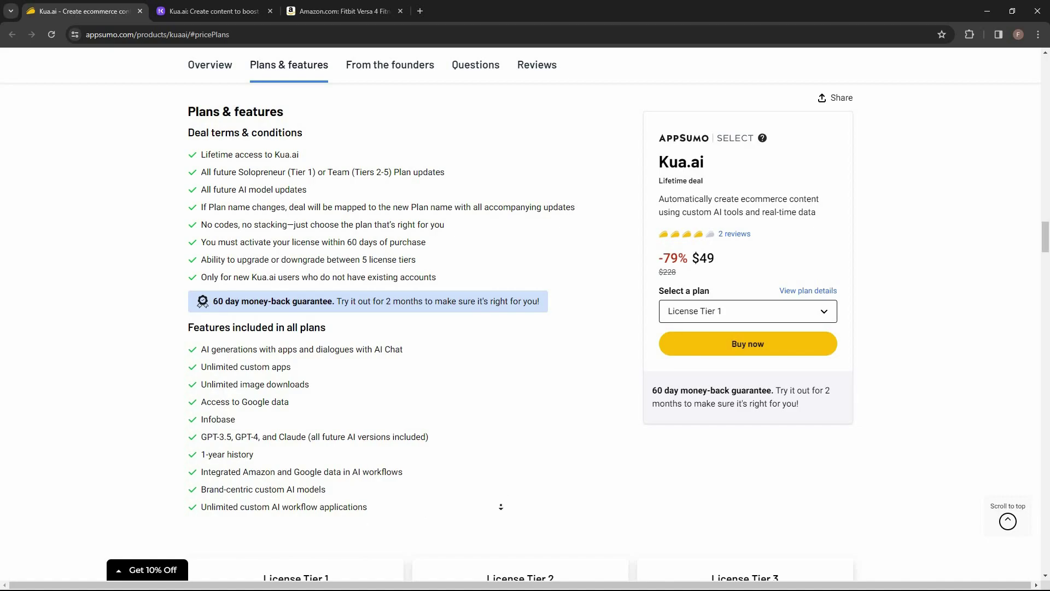
{"action": "scroll", "coordinate": [500, 506], "scroll_direction": "down", "scroll_amount": 2}
{"action": "scroll", "coordinate": [600, 500], "scroll_direction": "down", "scroll_amount": 5}
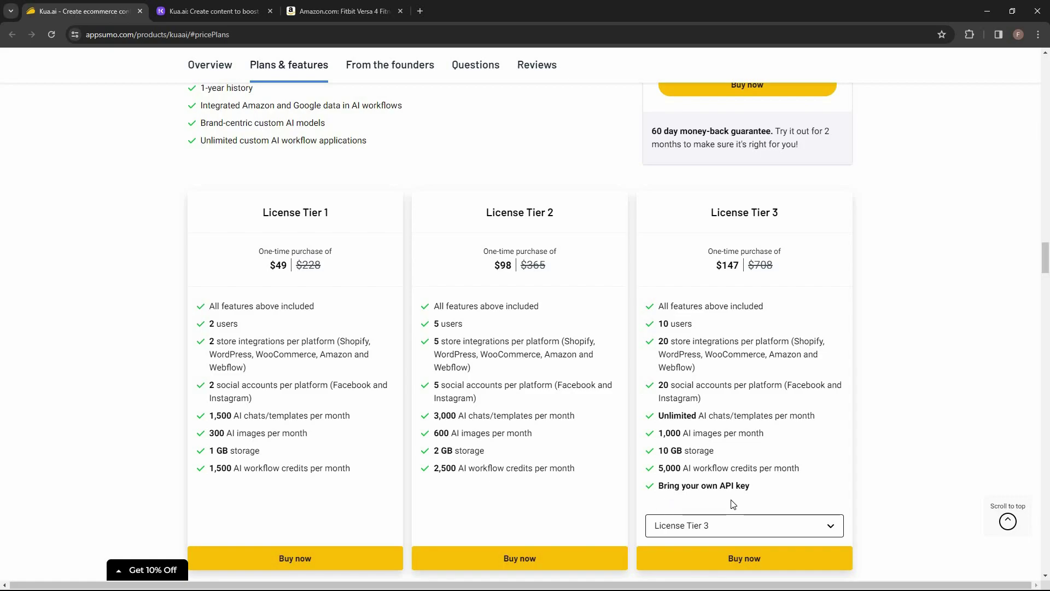
Step: Change the third pricing card to License Tier 4, then to License Tier 5 at $245
{"action": "left_click", "coordinate": [710, 526]}
{"action": "key", "text": "Down"}
{"action": "key", "text": "Return"}
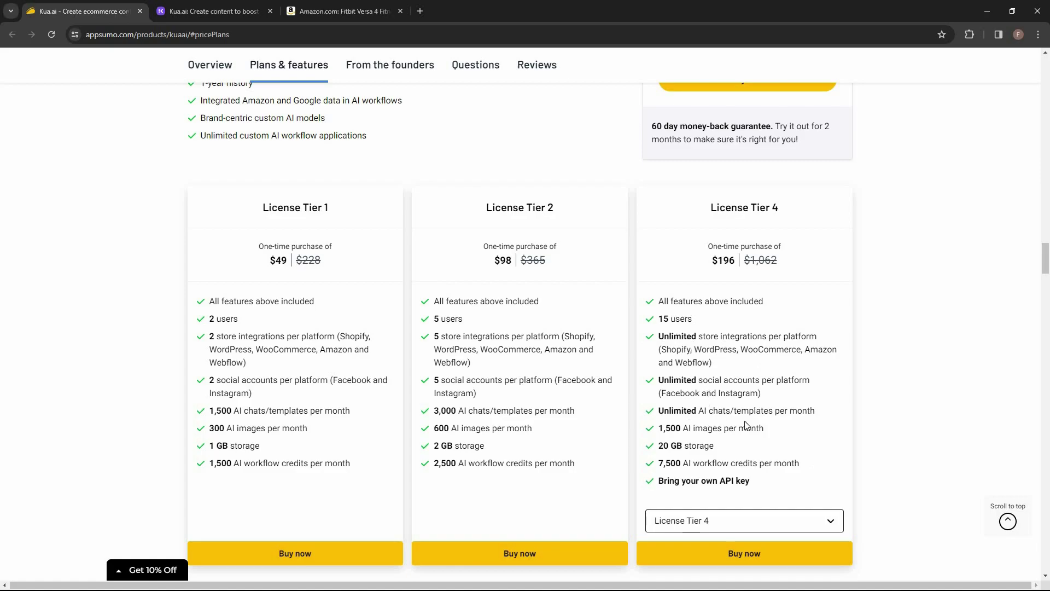
{"action": "scroll", "coordinate": [780, 438], "scroll_direction": "down", "scroll_amount": 1}
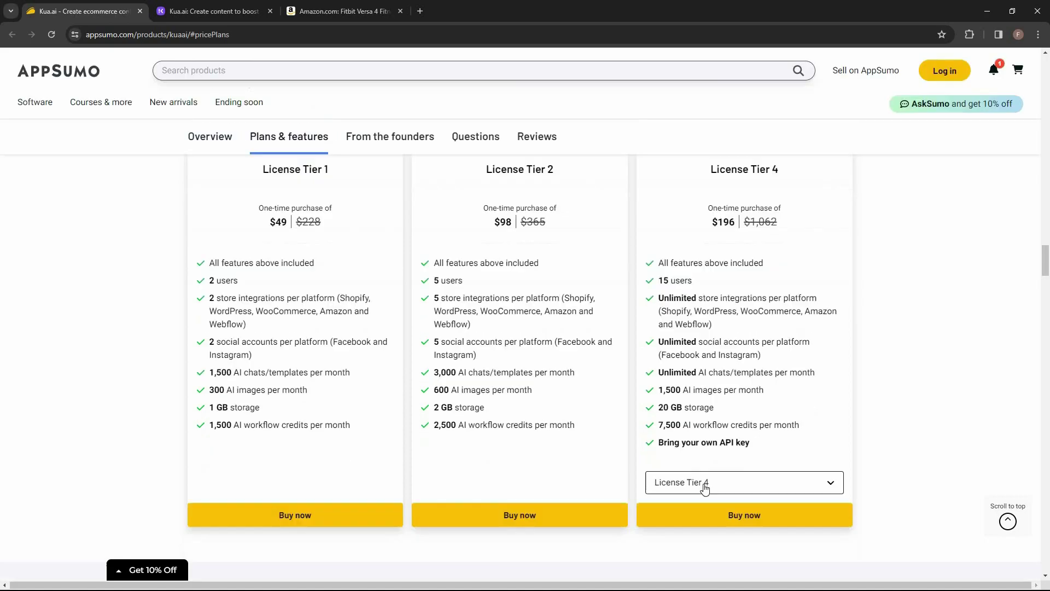
{"action": "left_click", "coordinate": [703, 483]}
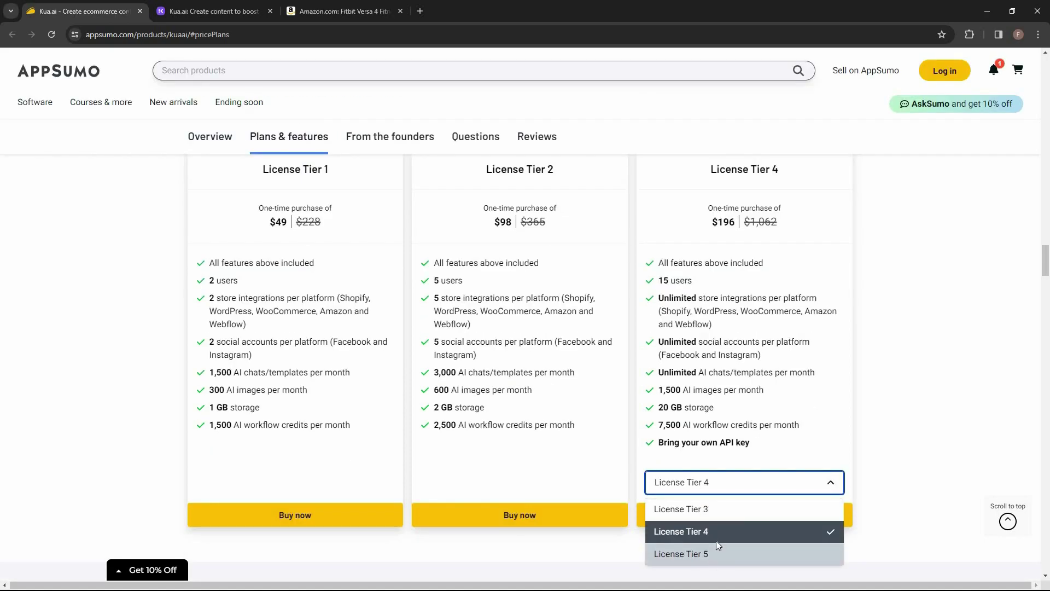
{"action": "left_click", "coordinate": [718, 542]}
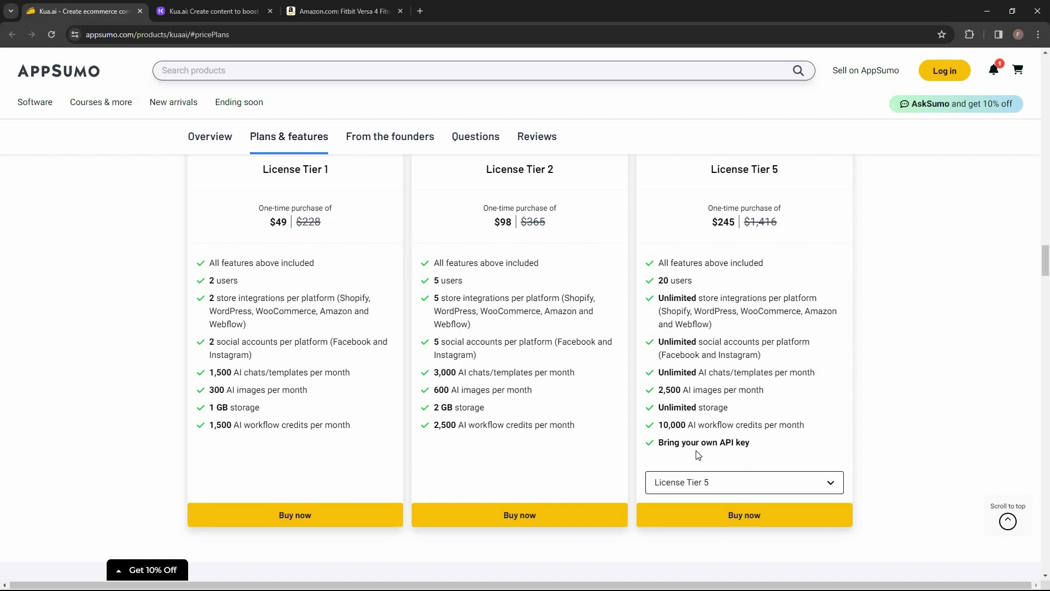
Step: Return to the top of the deal page and switch to the Kua.ai home dashboard
{"action": "scroll", "coordinate": [884, 201], "scroll_direction": "up", "scroll_amount": 1}
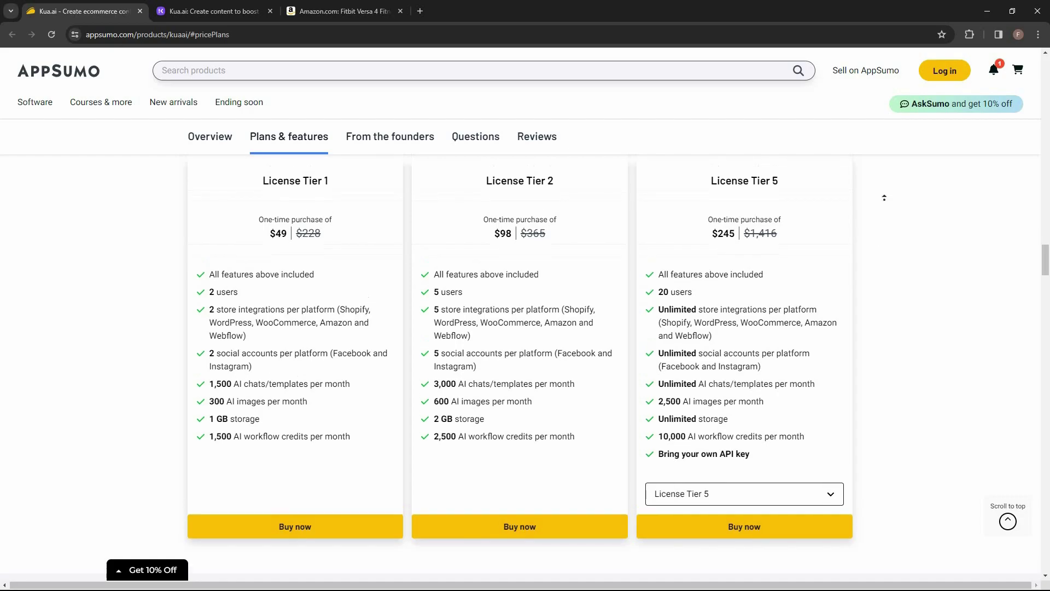
{"action": "scroll", "coordinate": [884, 201], "scroll_direction": "up", "scroll_amount": 5}
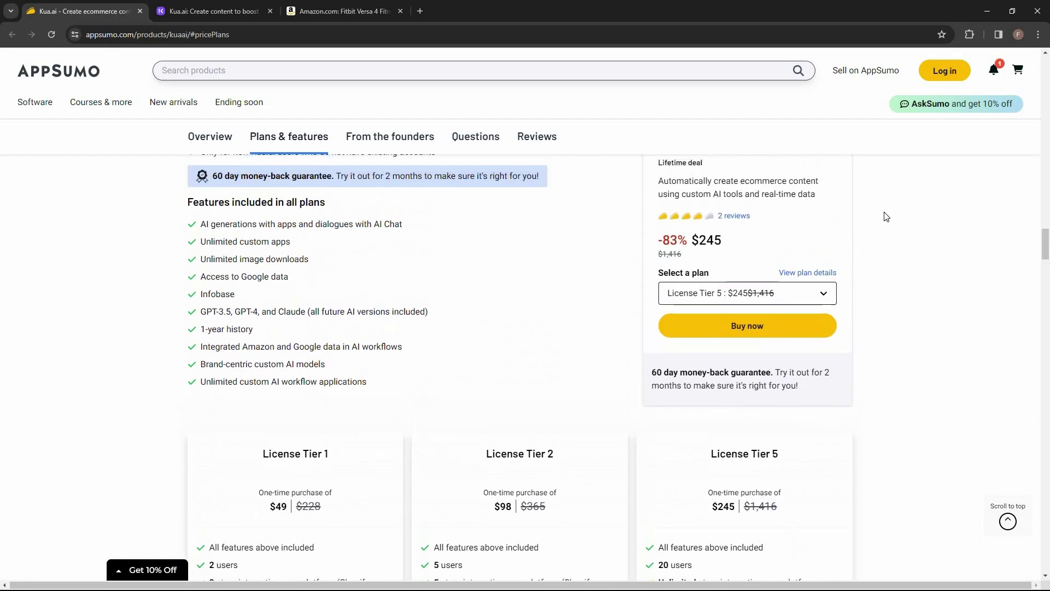
{"action": "scroll", "coordinate": [569, 384], "scroll_direction": "up", "scroll_amount": 1}
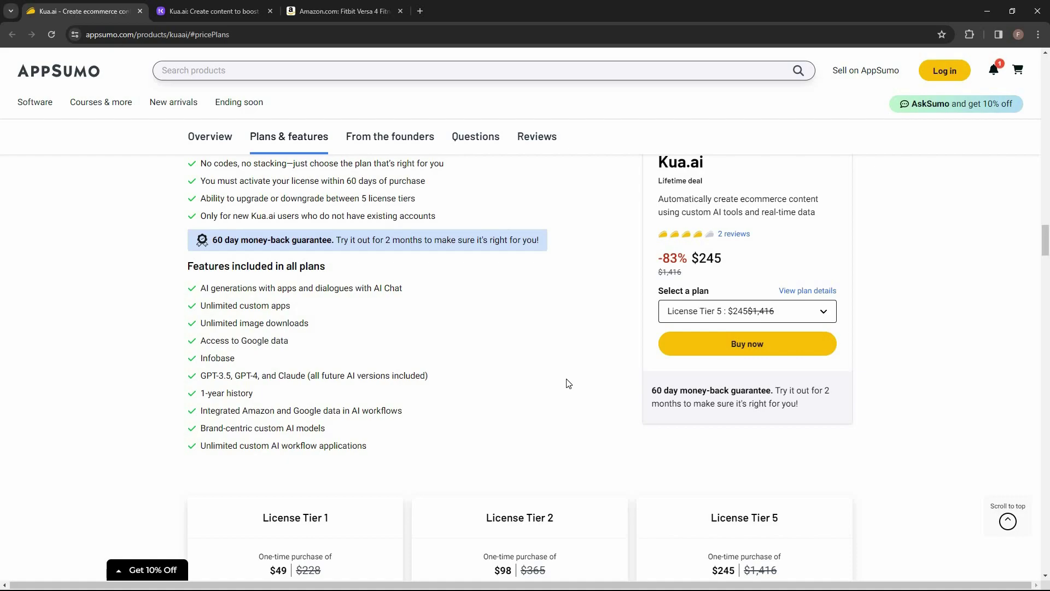
{"action": "key", "text": "ctrl+Tab"}
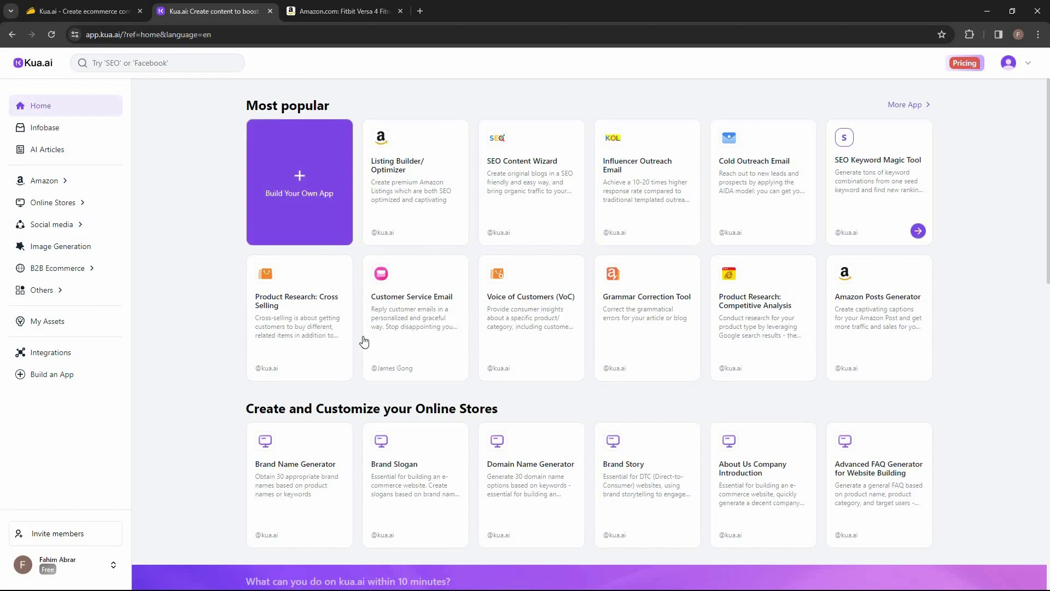
Step: Scroll the Kua.ai home page down to the Text to Image, Remove Background and SEO Content Wizard tools
{"action": "middle_click", "coordinate": [962, 288]}
{"action": "scroll", "coordinate": [960, 305], "scroll_direction": "down", "scroll_amount": 3}
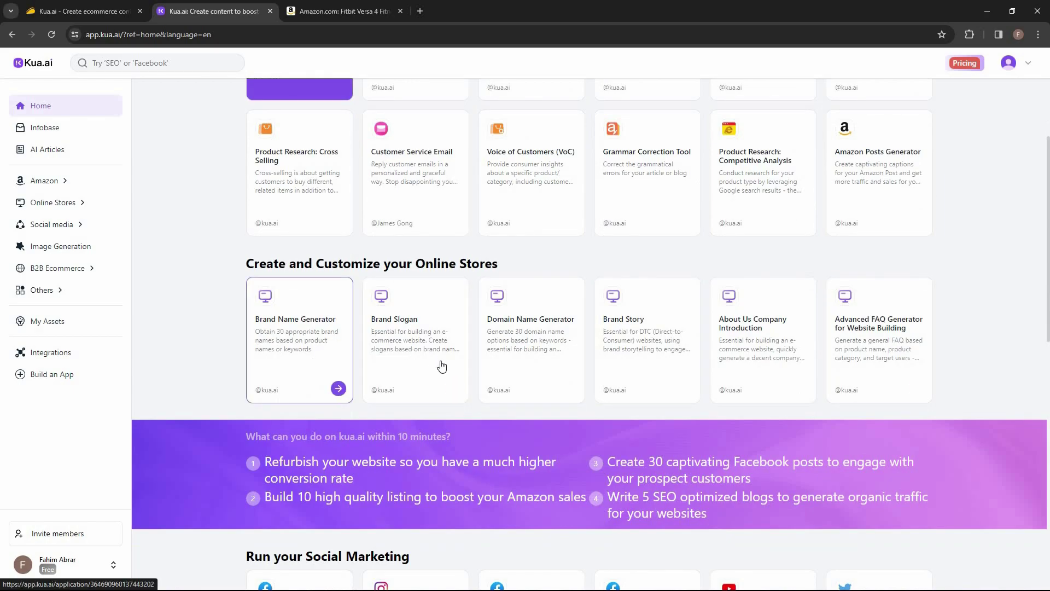
{"action": "scroll", "coordinate": [310, 298], "scroll_direction": "down", "scroll_amount": 2}
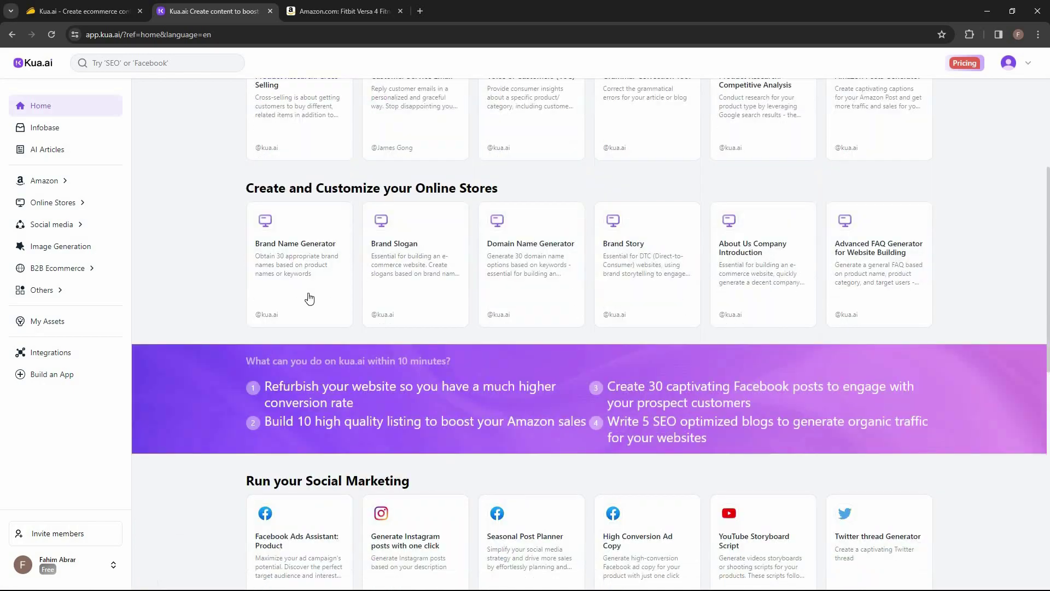
{"action": "scroll", "coordinate": [310, 298], "scroll_direction": "down", "scroll_amount": 4}
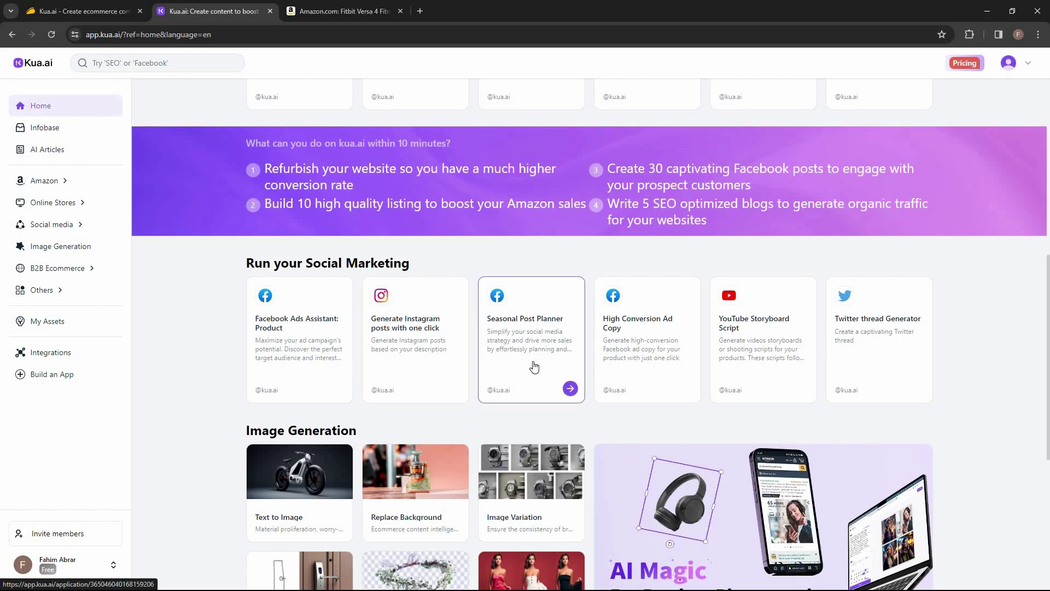
{"action": "scroll", "coordinate": [368, 375], "scroll_direction": "down", "scroll_amount": 4}
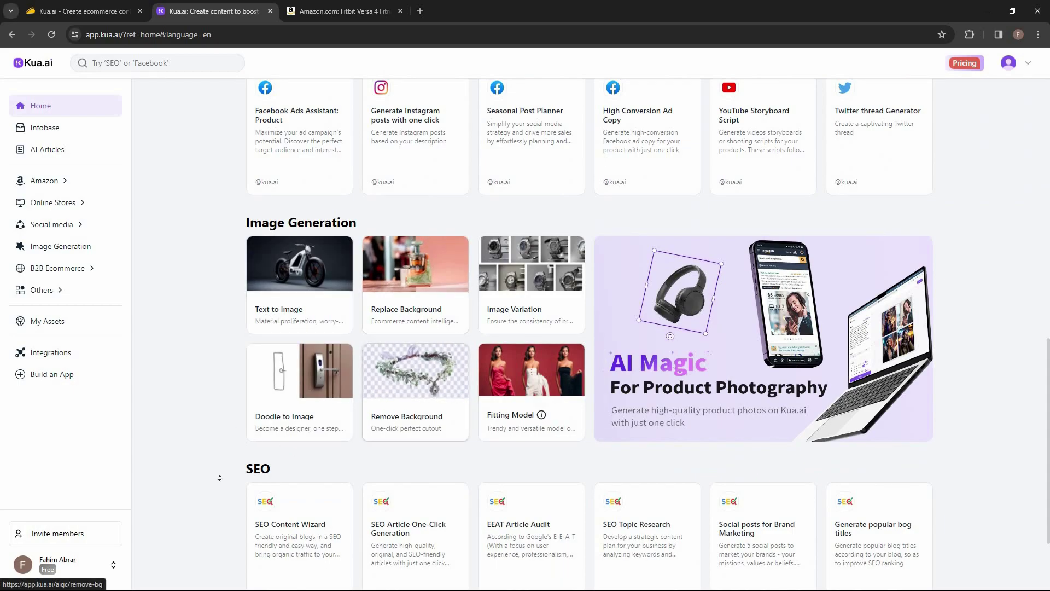
{"action": "scroll", "coordinate": [556, 522], "scroll_direction": "down", "scroll_amount": 2}
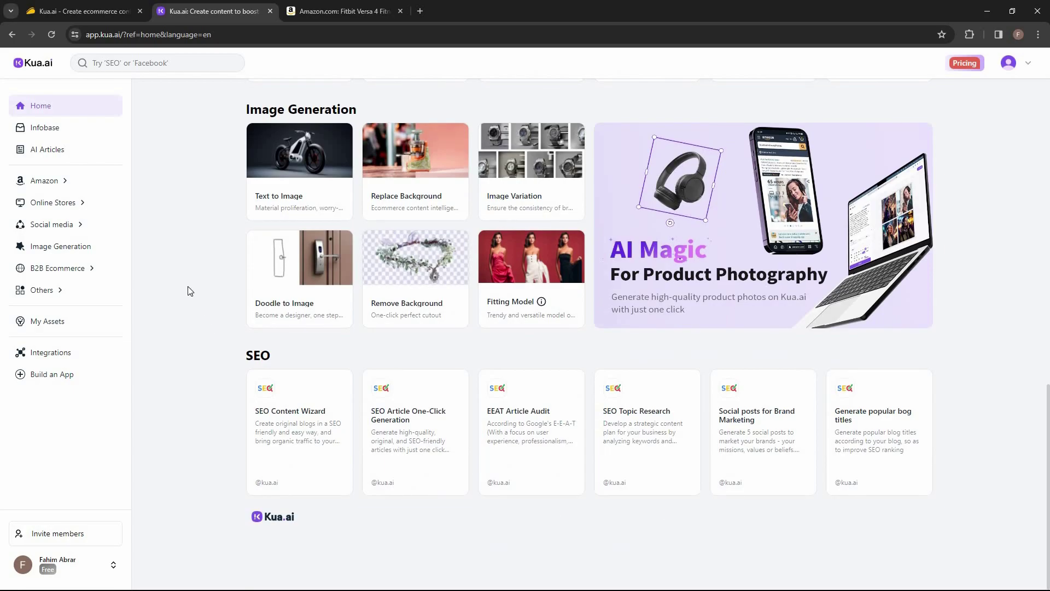
Step: Open the empty Infobase page and close the new infobase panel without saving
{"action": "left_click", "coordinate": [88, 134]}
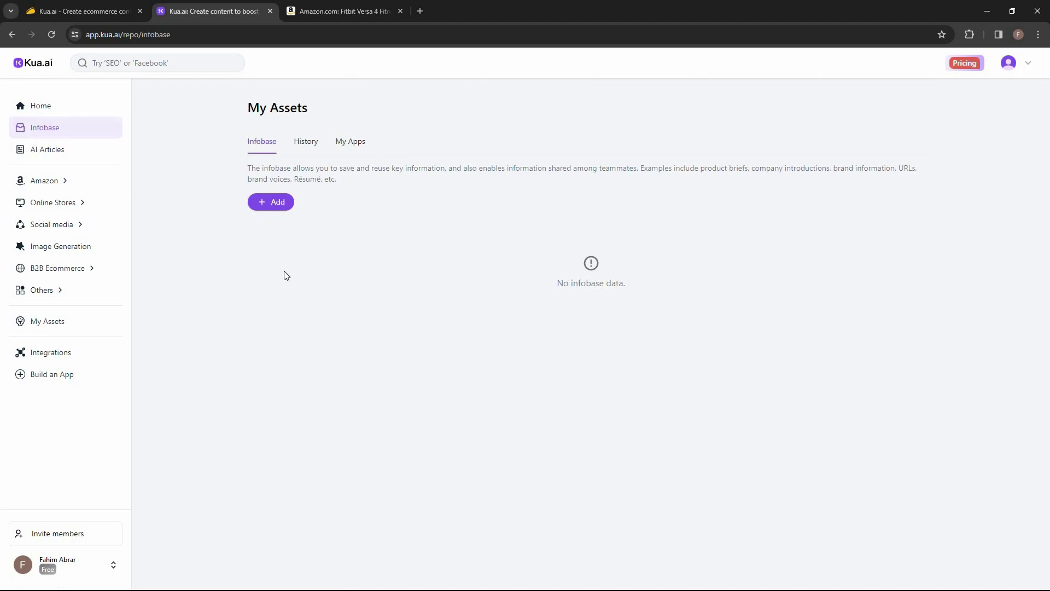
{"action": "left_click", "coordinate": [262, 204]}
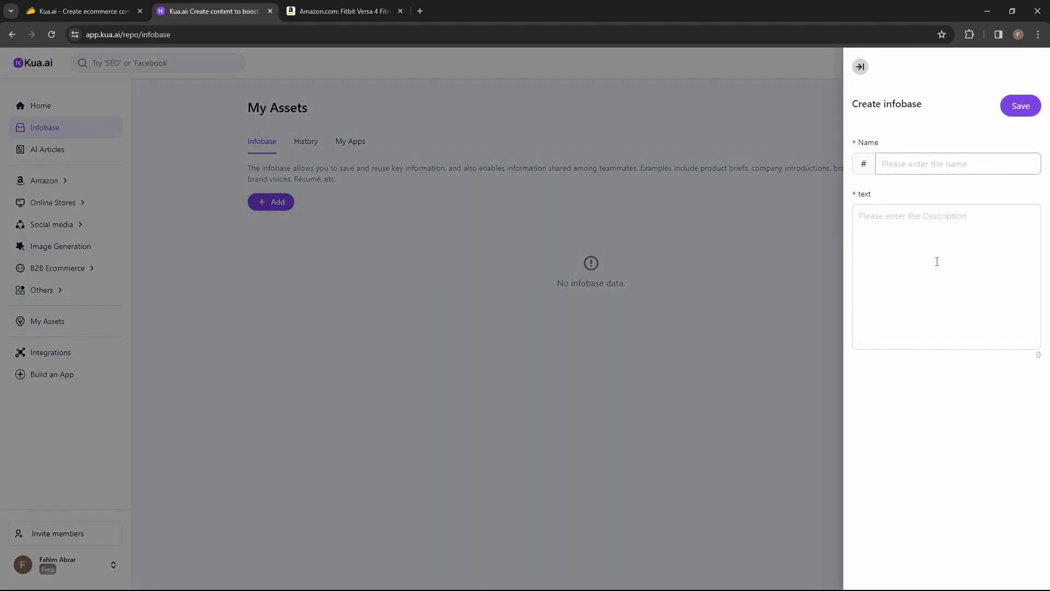
{"action": "left_click", "coordinate": [937, 262]}
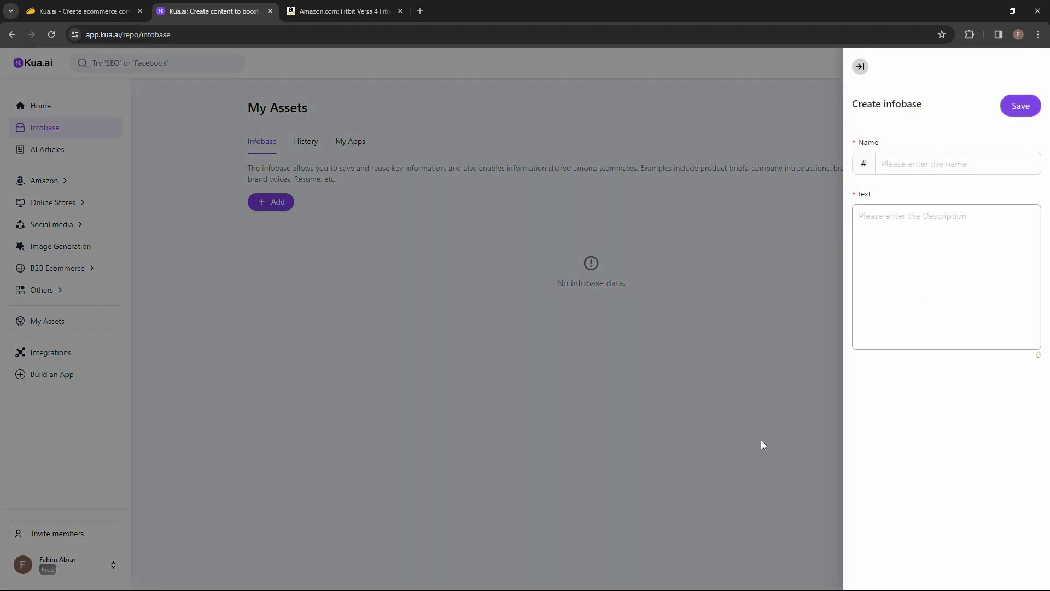
{"action": "left_click", "coordinate": [340, 298]}
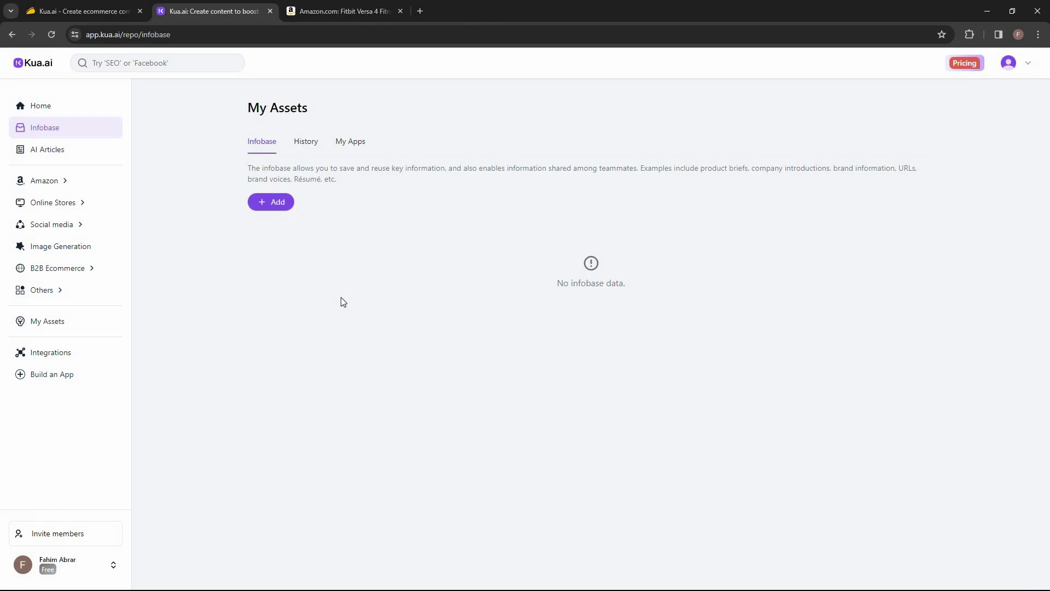
Step: Check the empty image History, then open the My Apps tab showing only my own apps
{"action": "left_click", "coordinate": [306, 141]}
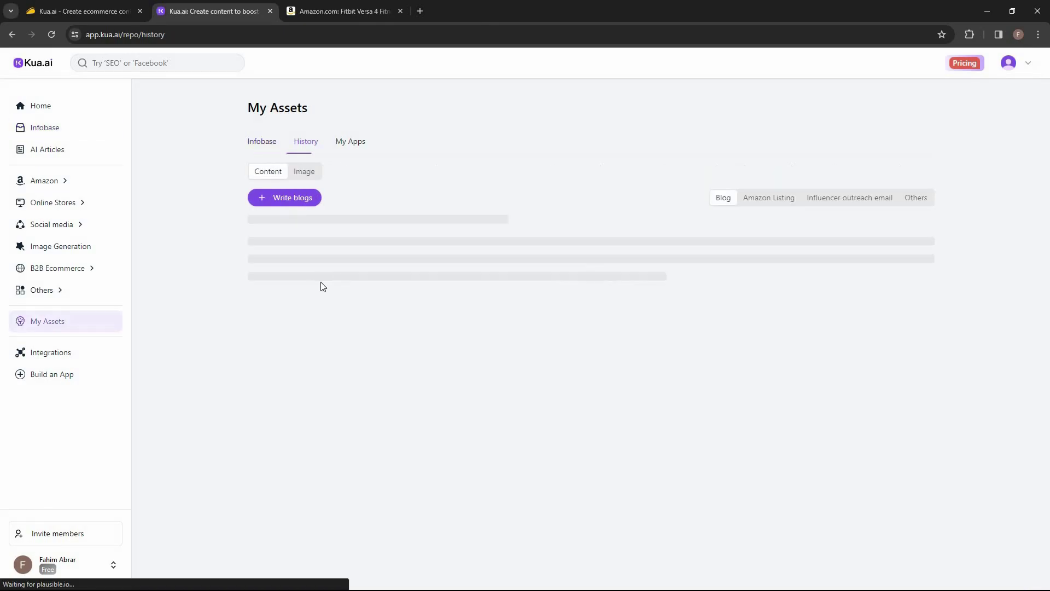
{"action": "left_click", "coordinate": [308, 172]}
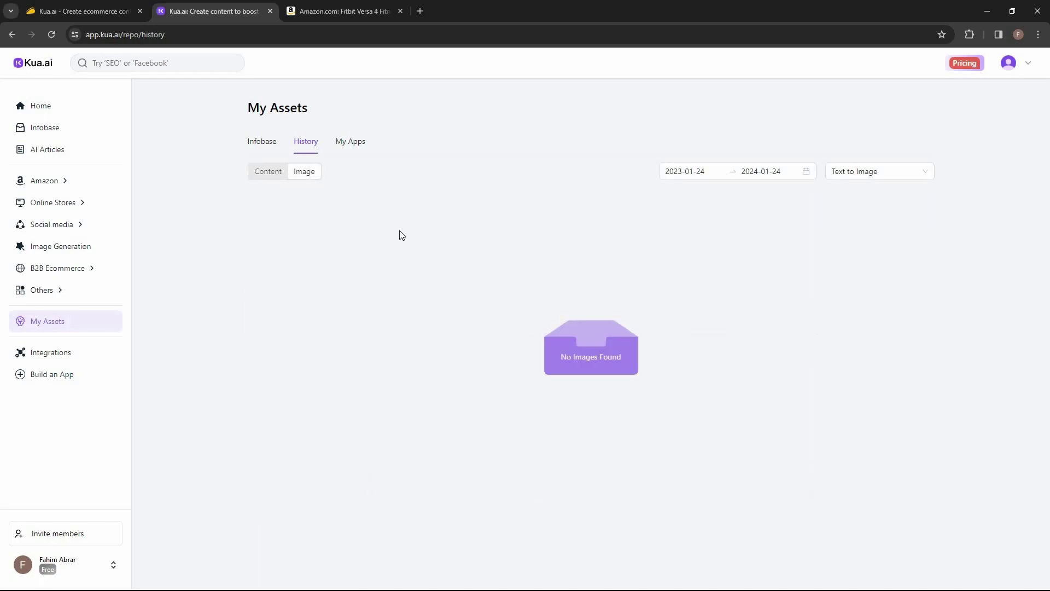
{"action": "left_click", "coordinate": [356, 144]}
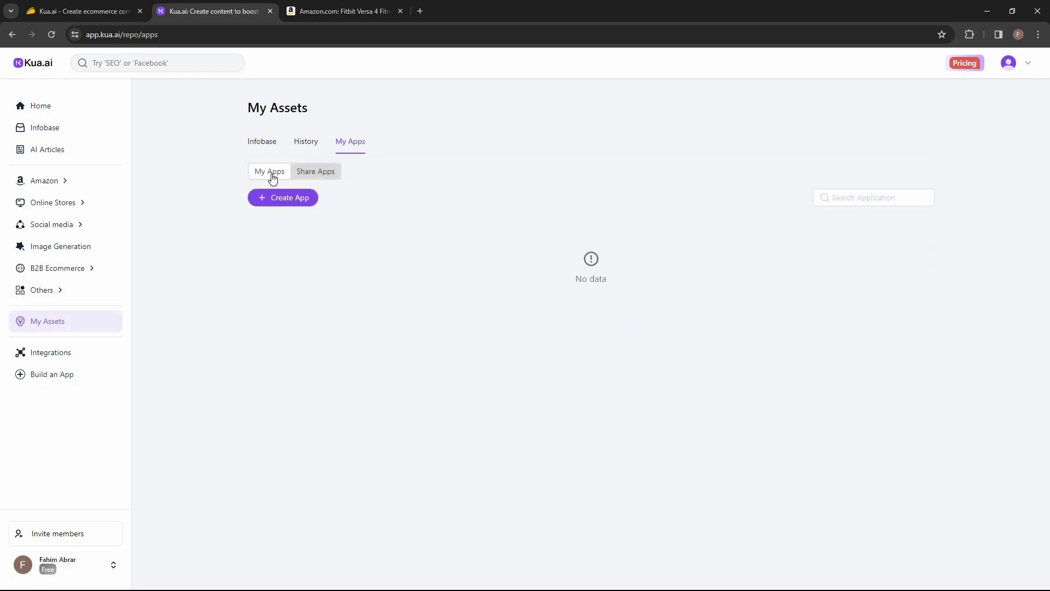
{"action": "left_click", "coordinate": [273, 178]}
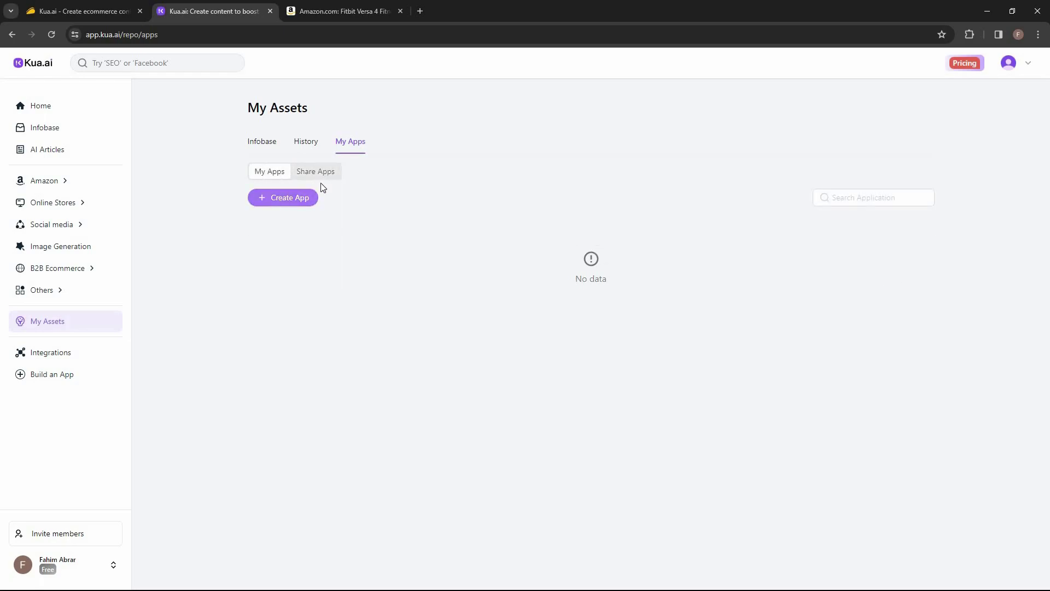
Step: Start a new app on the Build an App form and choose the Amazon category
{"action": "left_click", "coordinate": [283, 198]}
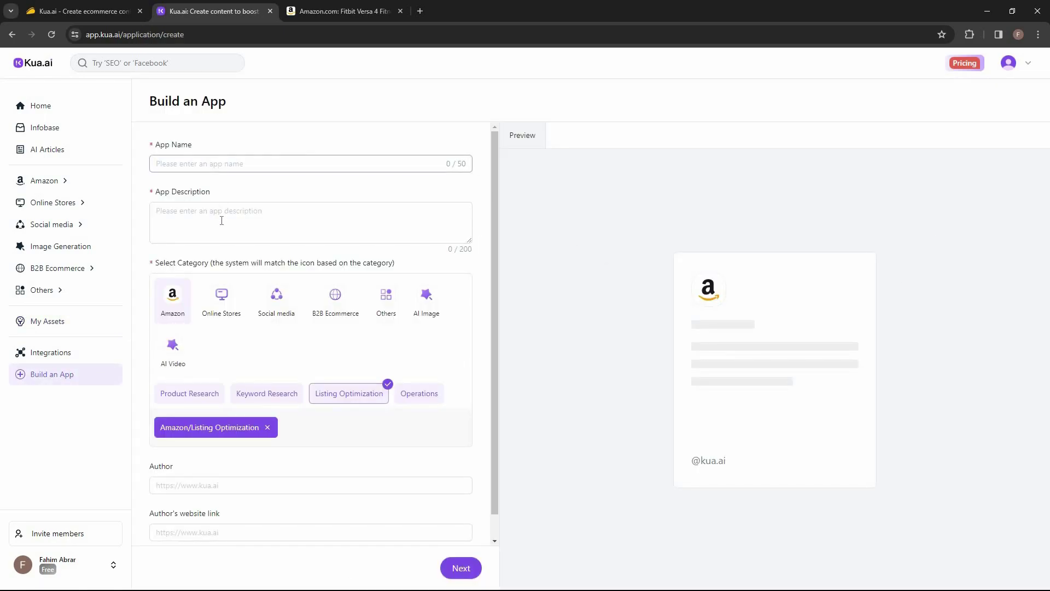
{"action": "left_click", "coordinate": [216, 486]}
{"action": "left_click", "coordinate": [267, 529]}
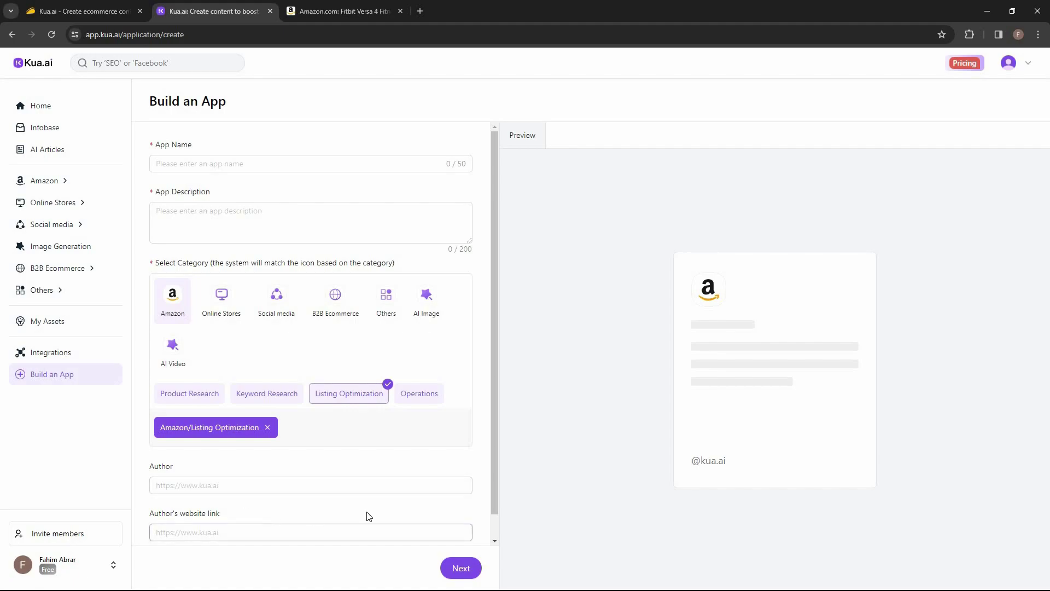
{"action": "scroll", "coordinate": [497, 536], "scroll_direction": "down", "scroll_amount": 1}
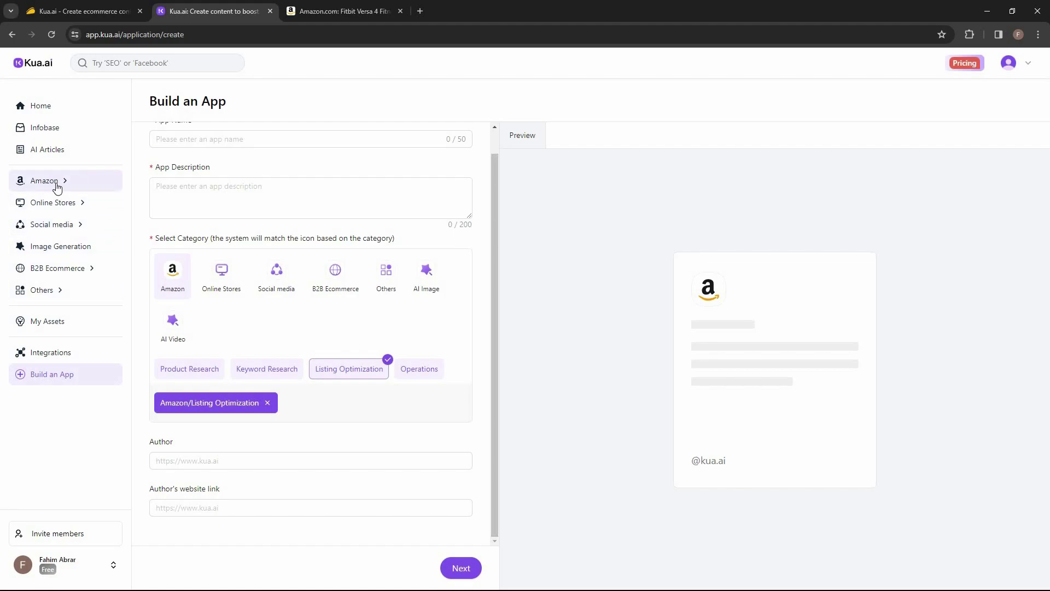
{"action": "left_click", "coordinate": [57, 187]}
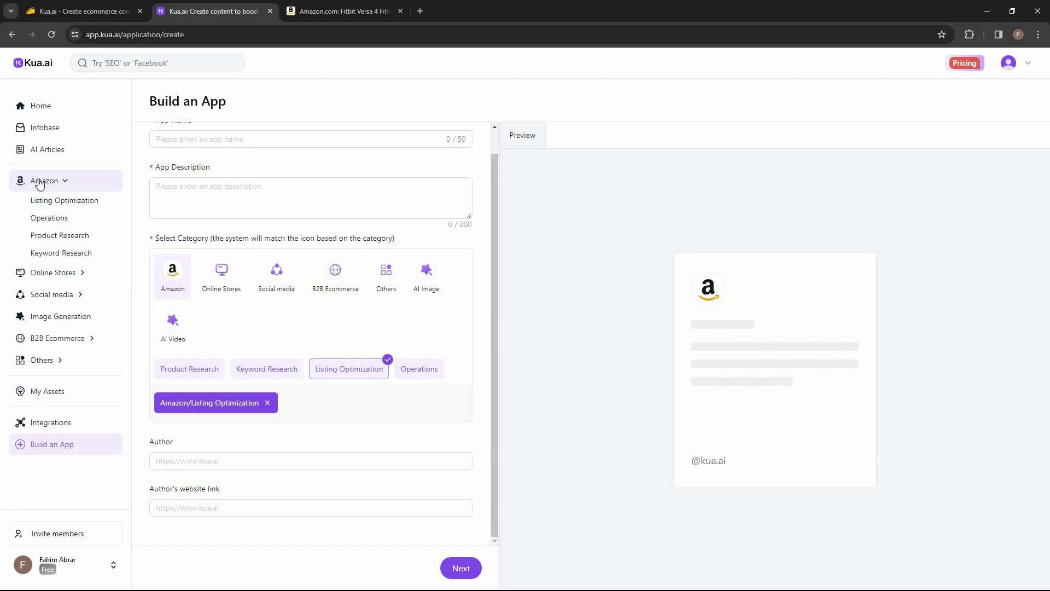
Step: Open Amazon > Listing Optimization to list its tools
{"action": "left_click", "coordinate": [84, 206]}
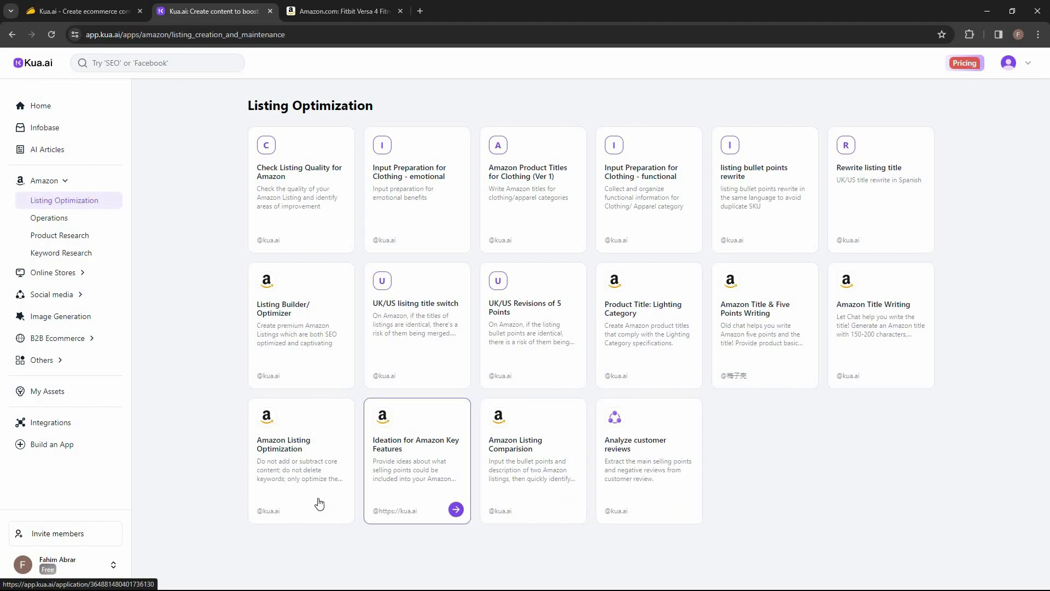
Step: Open the Check Listing Quality for Amazon tool's ASIN field, then go to the Fitbit Versa 4 Amazon page
{"action": "left_click", "coordinate": [304, 228]}
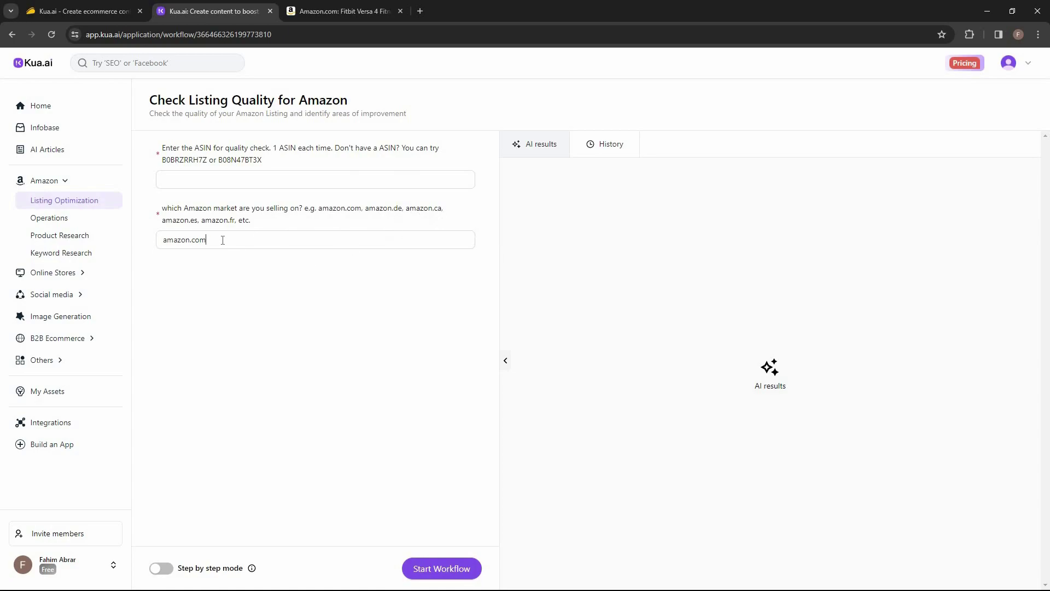
{"action": "left_click", "coordinate": [207, 183]}
{"action": "left_click", "coordinate": [353, 11]}
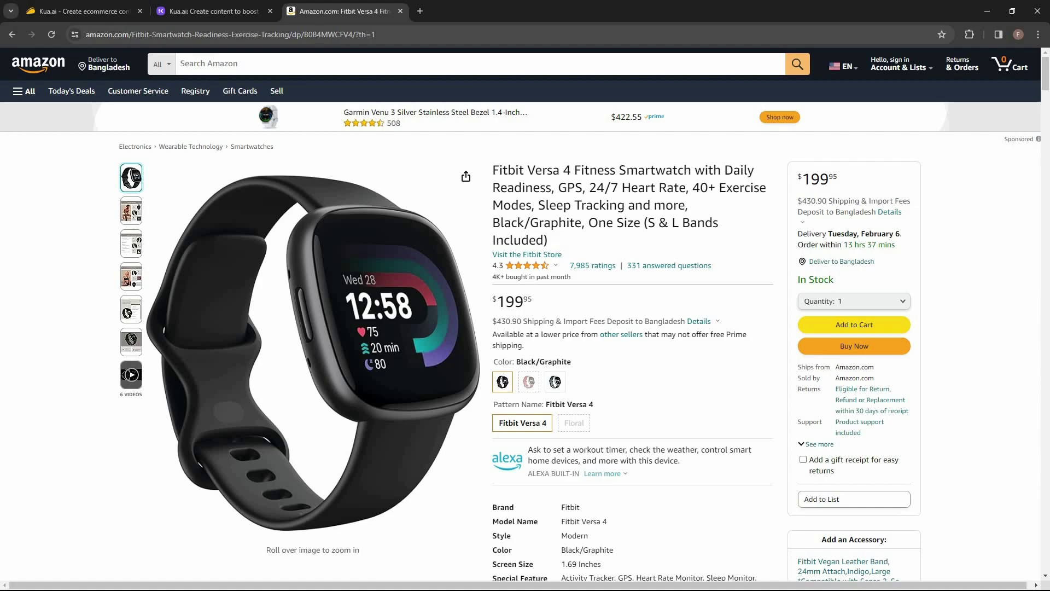
Step: Copy ASIN B0B4MWCFV4 from the Amazon address bar and return to the Kua.ai form
{"action": "double_click", "coordinate": [366, 34]}
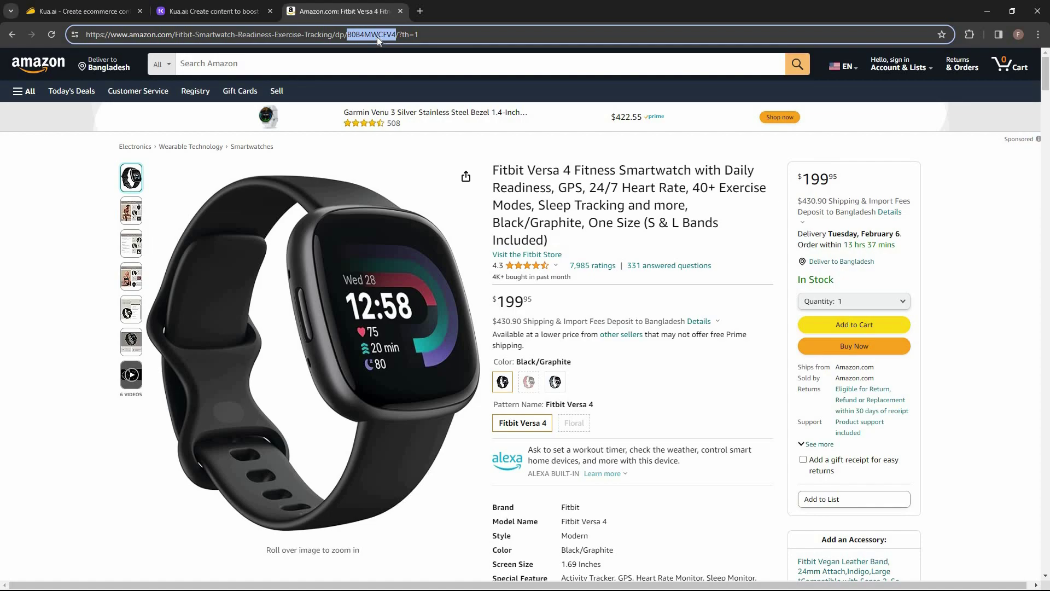
{"action": "right_click", "coordinate": [377, 38]}
{"action": "left_click", "coordinate": [415, 138]}
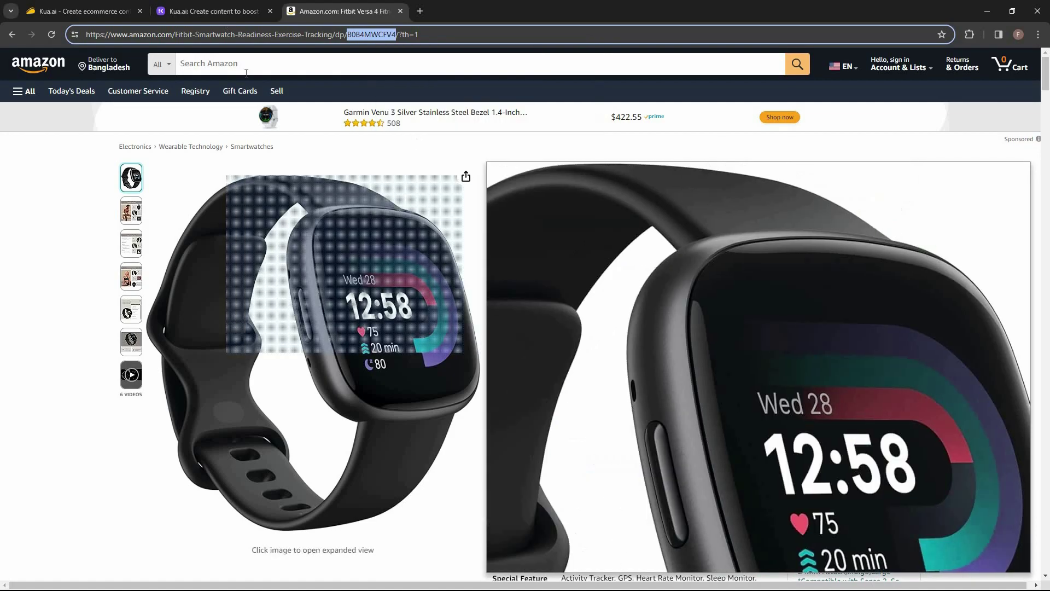
{"action": "left_click", "coordinate": [213, 11]}
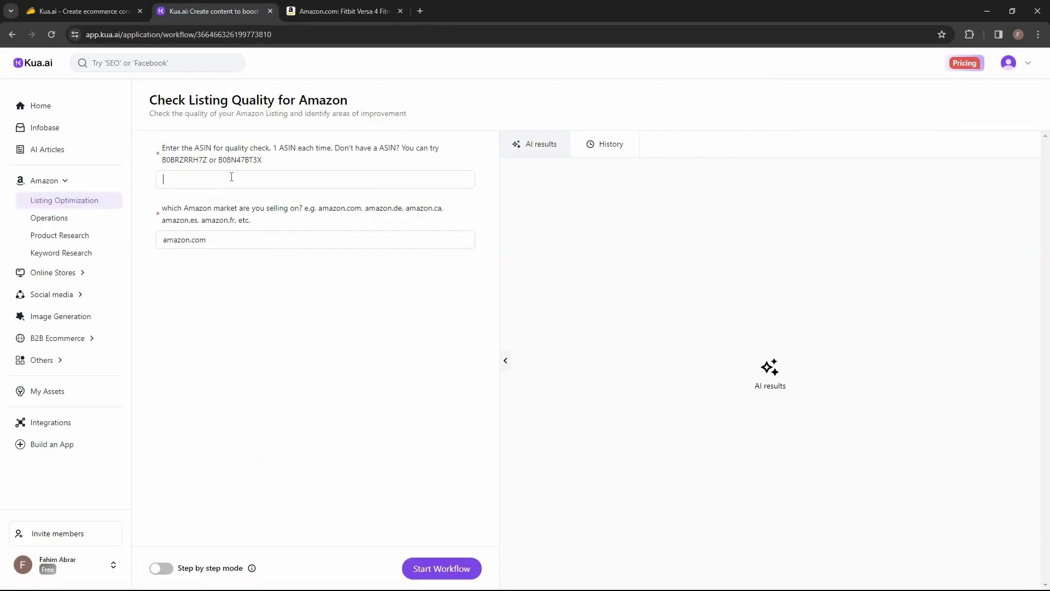
Step: Paste ASIN B0B4MWCFV4 and run the workflow to generate the quality check report
{"action": "key", "text": "ctrl+v"}
{"action": "left_click", "coordinate": [468, 572]}
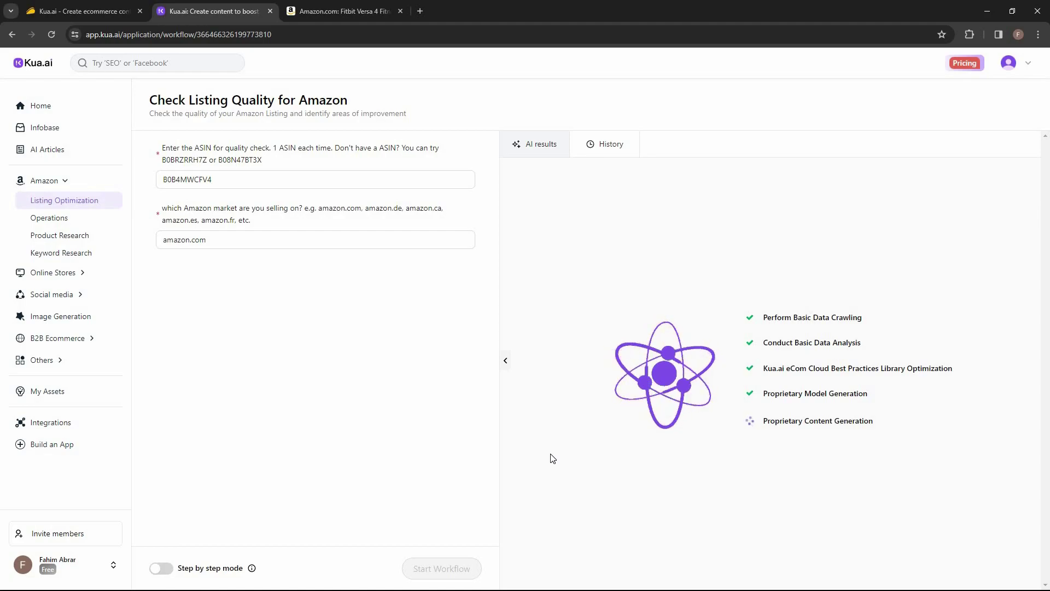
{"action": "key", "text": "F11"}
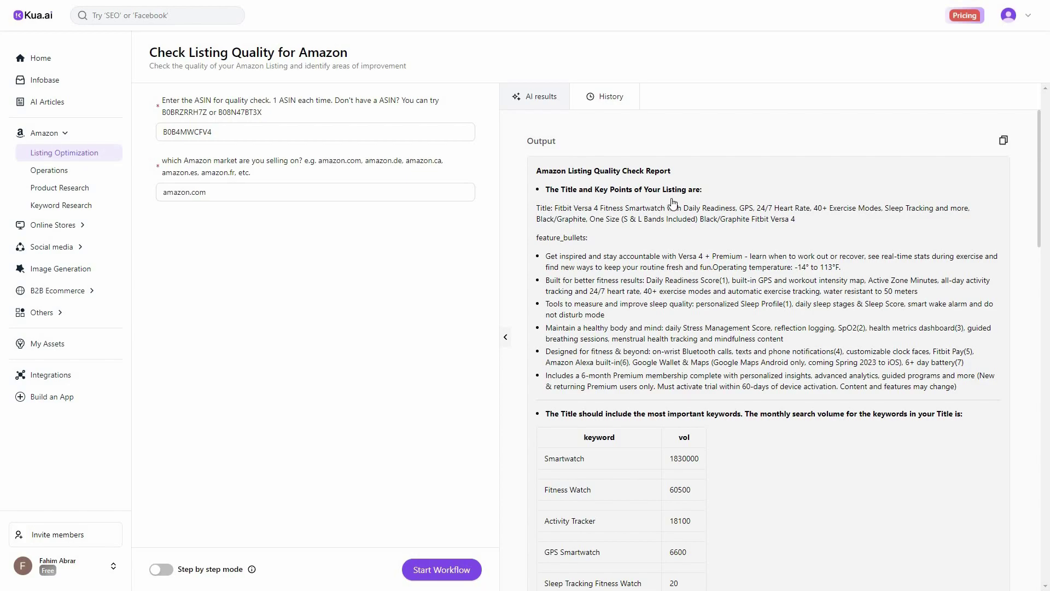
Step: Scroll through the report's keyword volumes, bullet rewrite suggestions and Key Points FAB score of 0
{"action": "scroll", "coordinate": [802, 357], "scroll_direction": "down", "scroll_amount": 3}
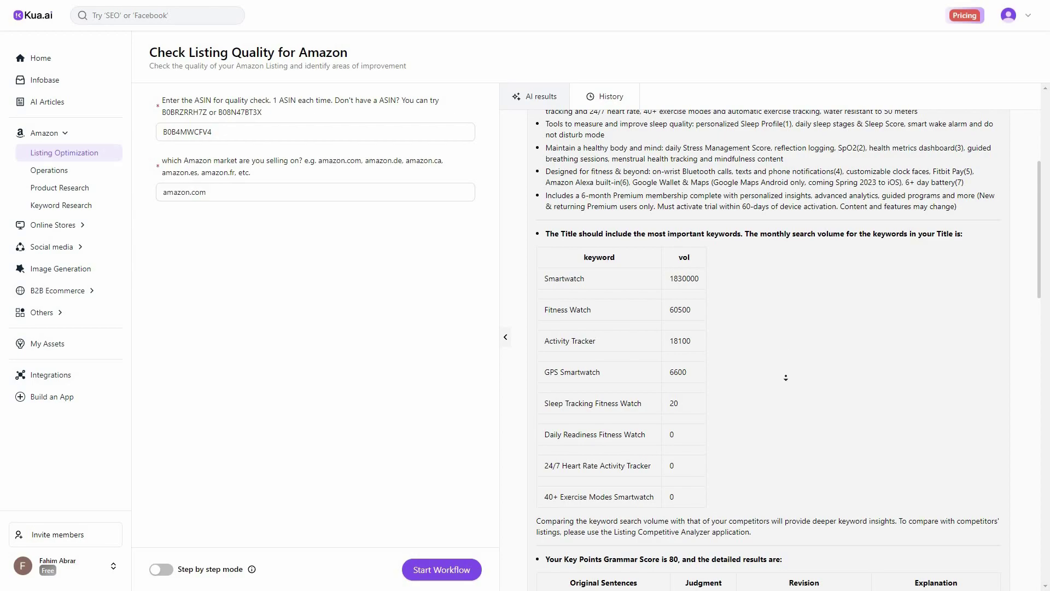
{"action": "scroll", "coordinate": [788, 337], "scroll_direction": "down", "scroll_amount": 5}
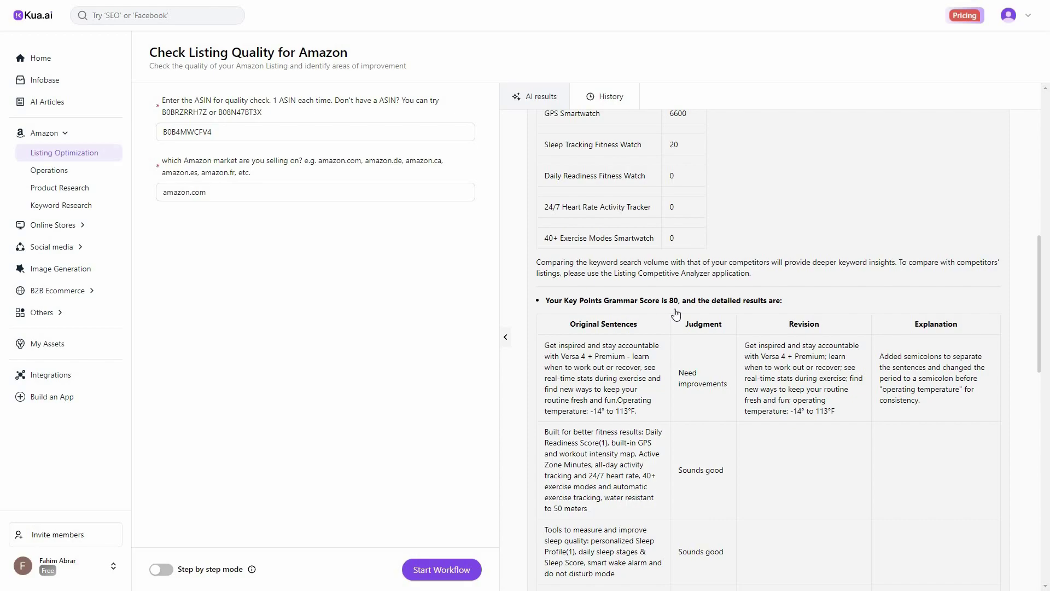
{"action": "scroll", "coordinate": [675, 403], "scroll_direction": "down", "scroll_amount": 2}
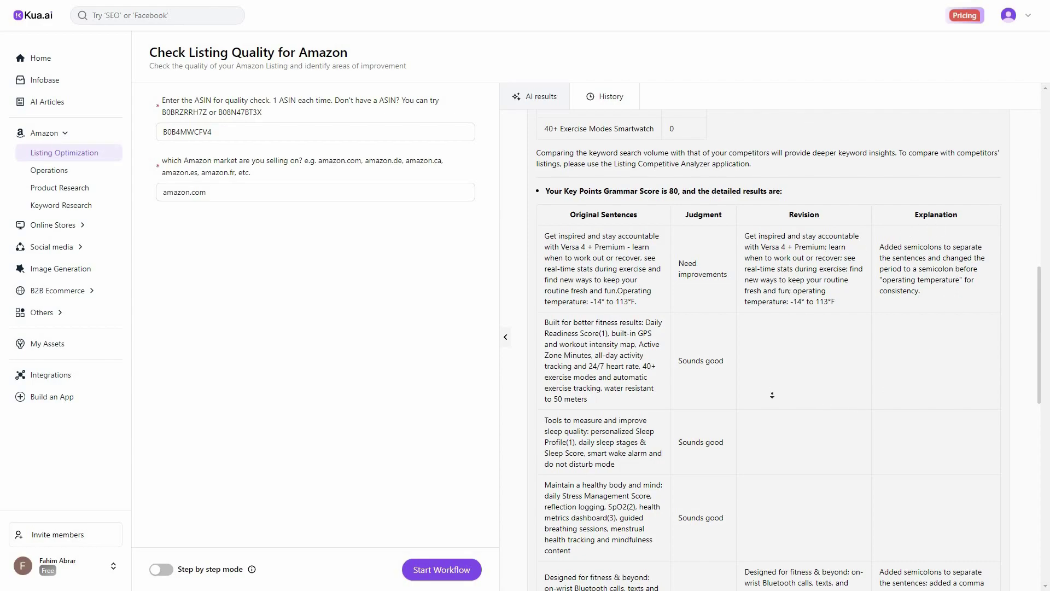
{"action": "scroll", "coordinate": [771, 398], "scroll_direction": "down", "scroll_amount": 2}
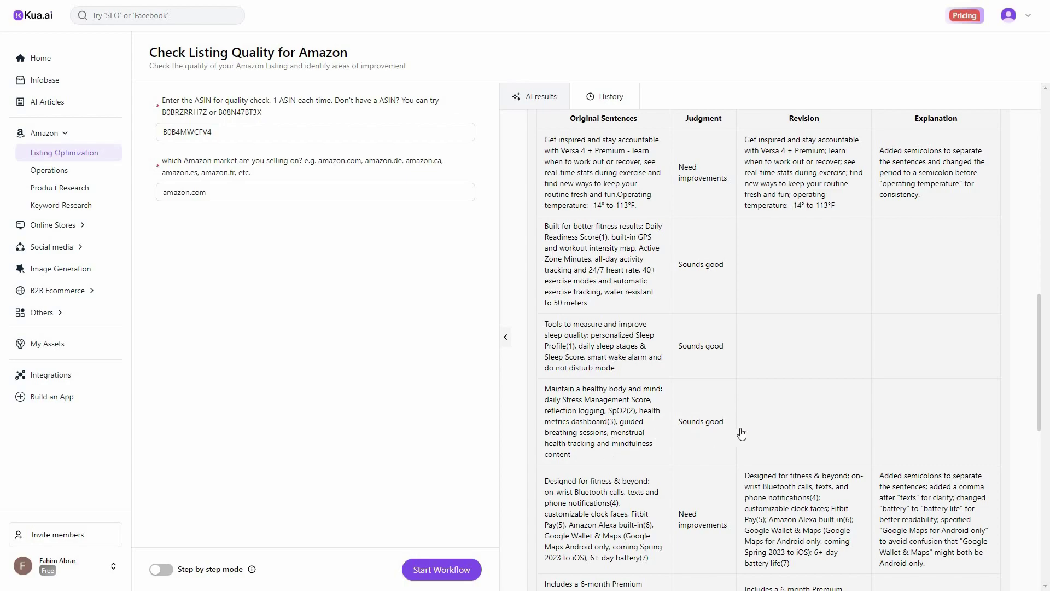
{"action": "scroll", "coordinate": [733, 455], "scroll_direction": "down", "scroll_amount": 5}
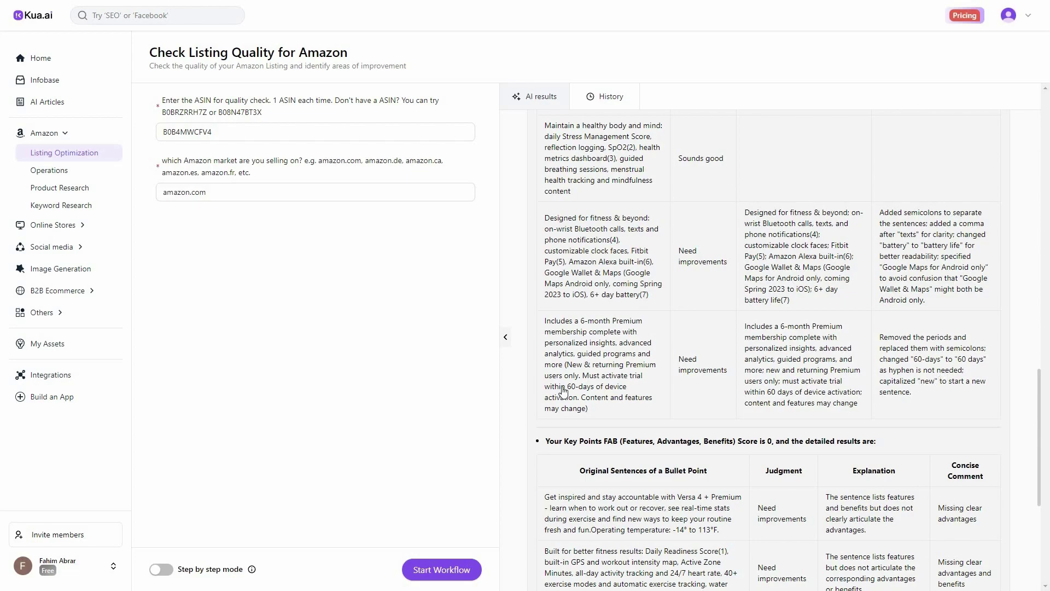
{"action": "scroll", "coordinate": [583, 350], "scroll_direction": "down", "scroll_amount": 2}
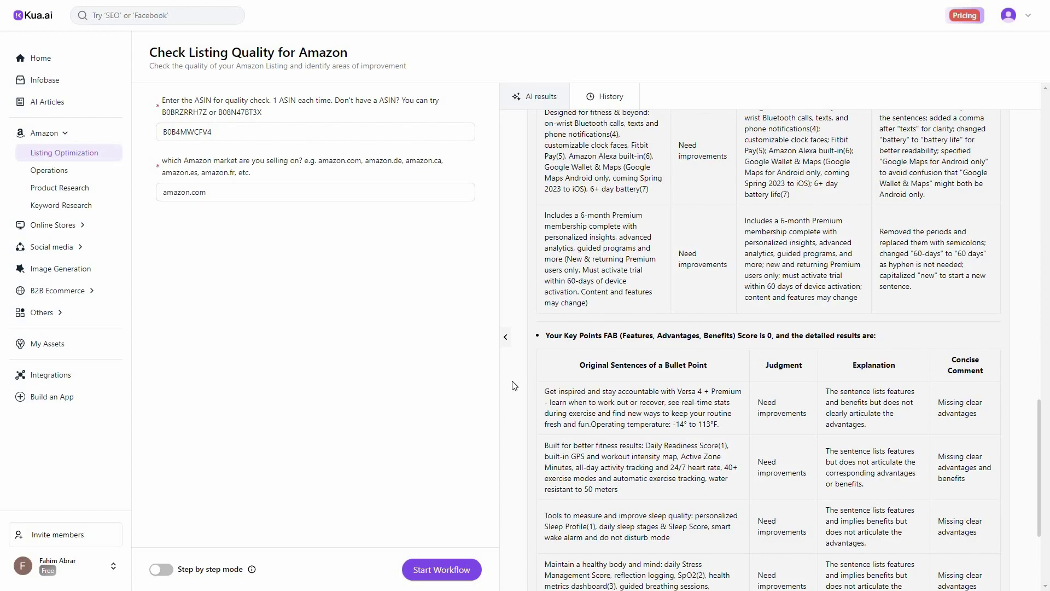
{"action": "scroll", "coordinate": [695, 289], "scroll_direction": "down", "scroll_amount": 1}
{"action": "scroll", "coordinate": [695, 289], "scroll_direction": "down", "scroll_amount": 3}
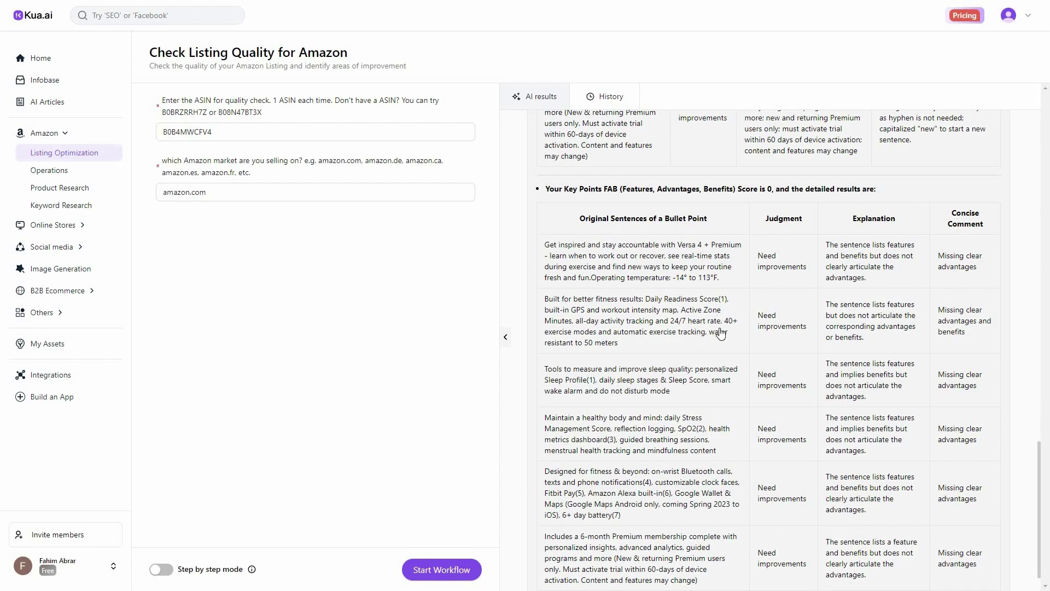
{"action": "scroll", "coordinate": [742, 355], "scroll_direction": "down", "scroll_amount": 2}
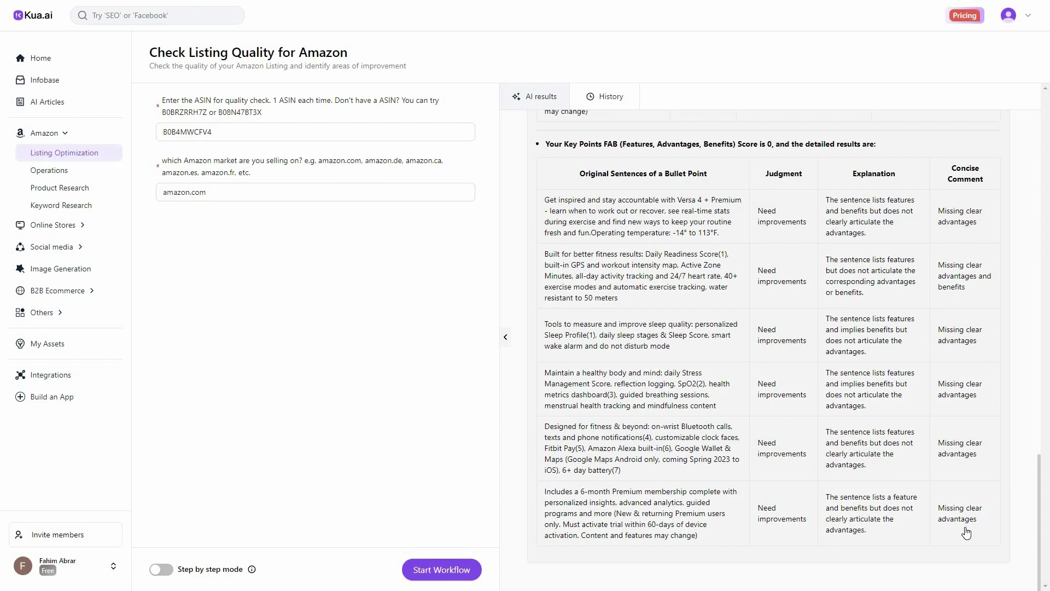
{"action": "scroll", "coordinate": [518, 424], "scroll_direction": "up", "scroll_amount": 20}
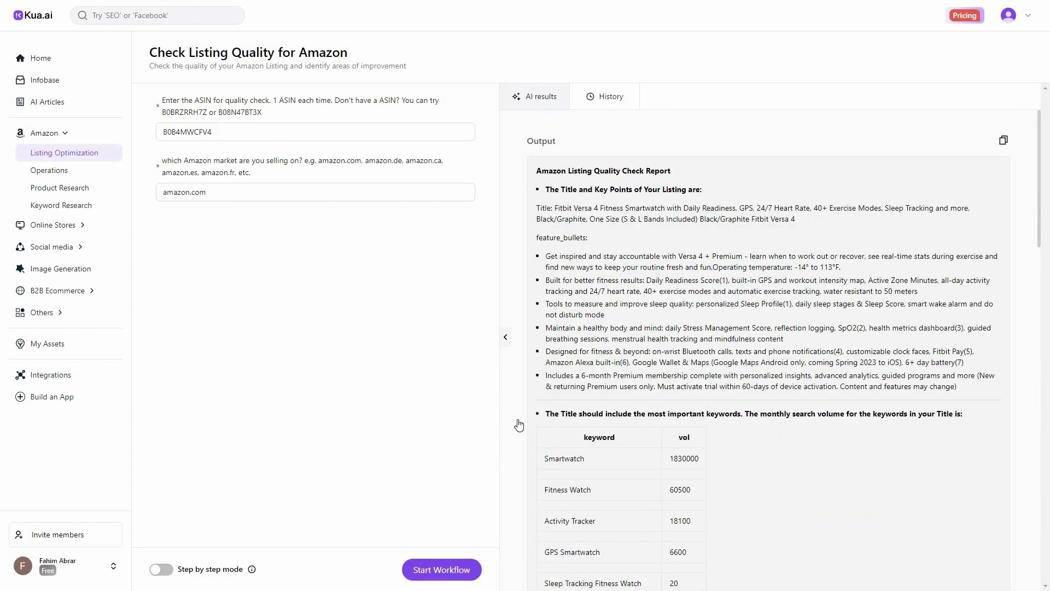
Step: Browse the Amazon Listing Optimization, Operations, Product Research and Keyword Research tool pages
{"action": "left_click", "coordinate": [53, 155]}
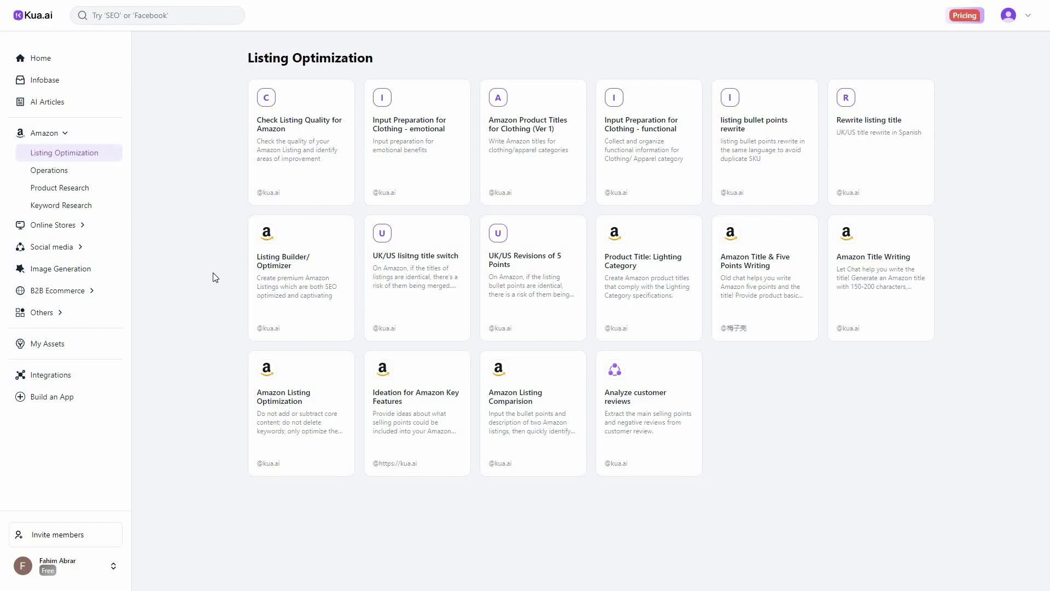
{"action": "left_click", "coordinate": [73, 171]}
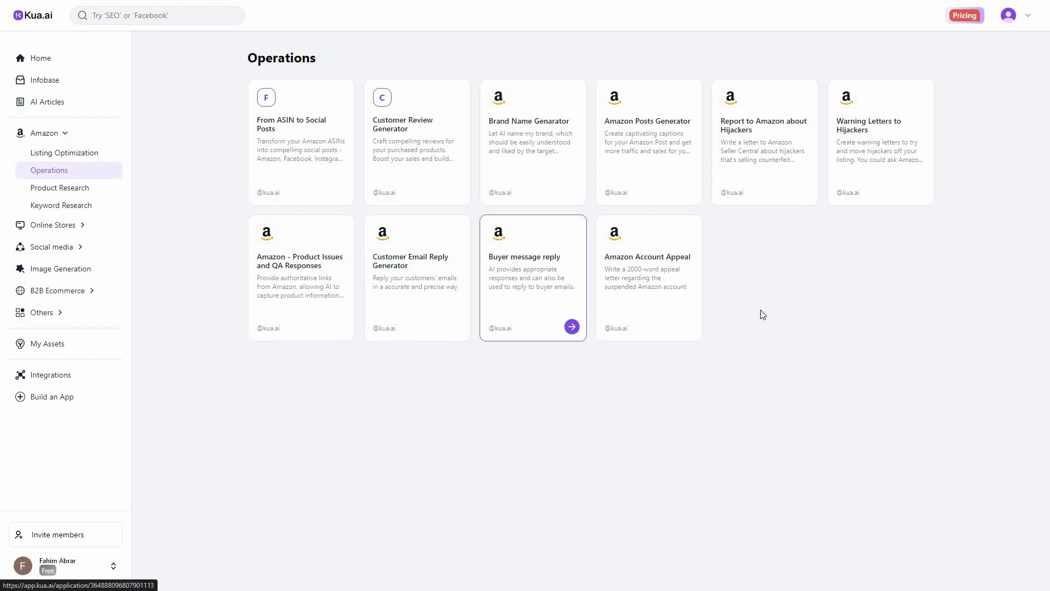
{"action": "left_click", "coordinate": [70, 189]}
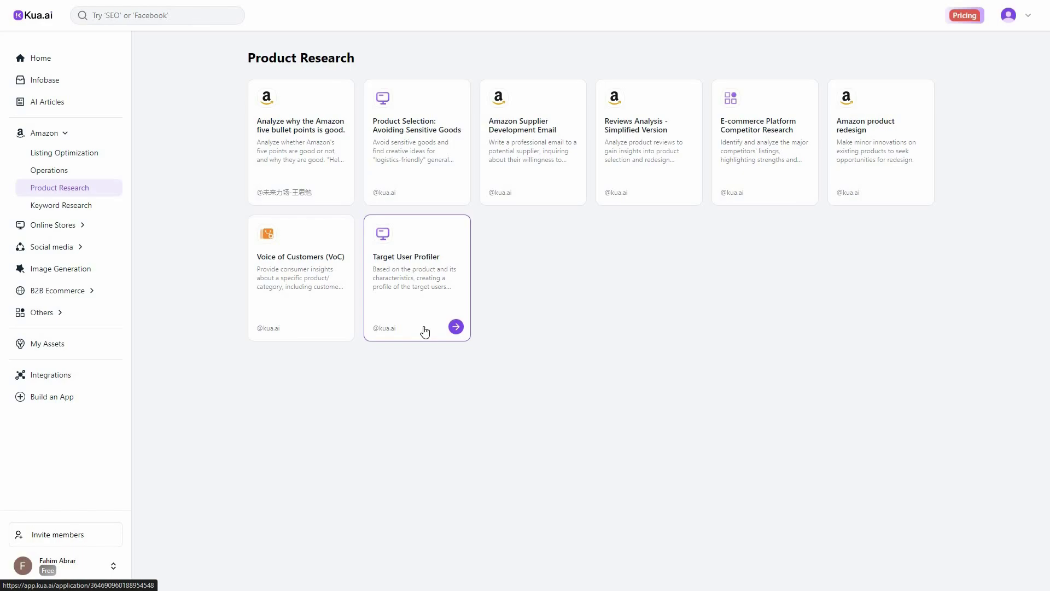
{"action": "left_click", "coordinate": [91, 213]}
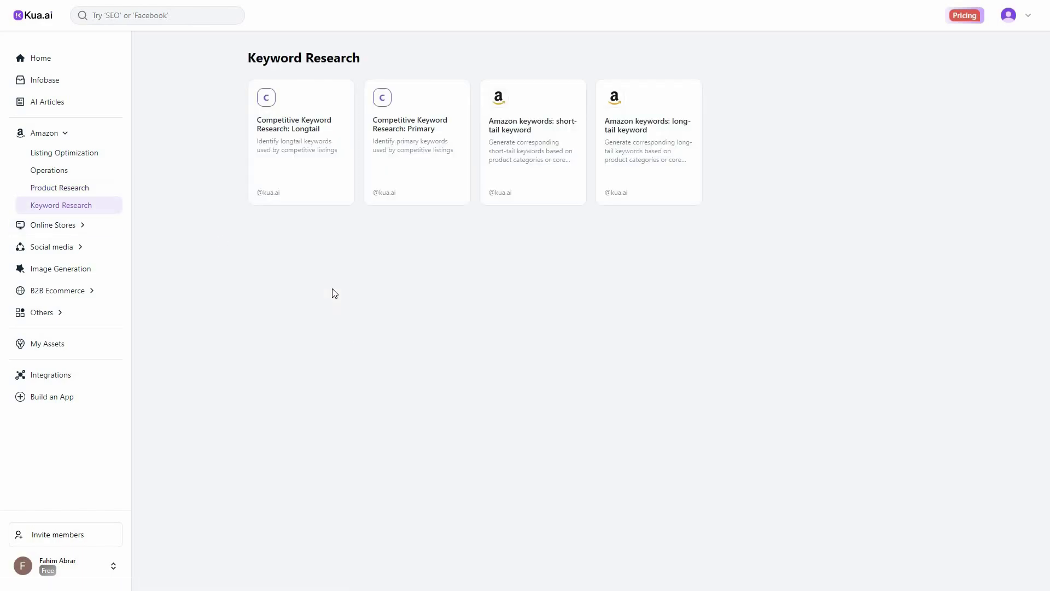
Step: Exit fullscreen and open the Blog Outline Generator from the Online Stores SEO/ Blogs tools
{"action": "key", "text": "F11"}
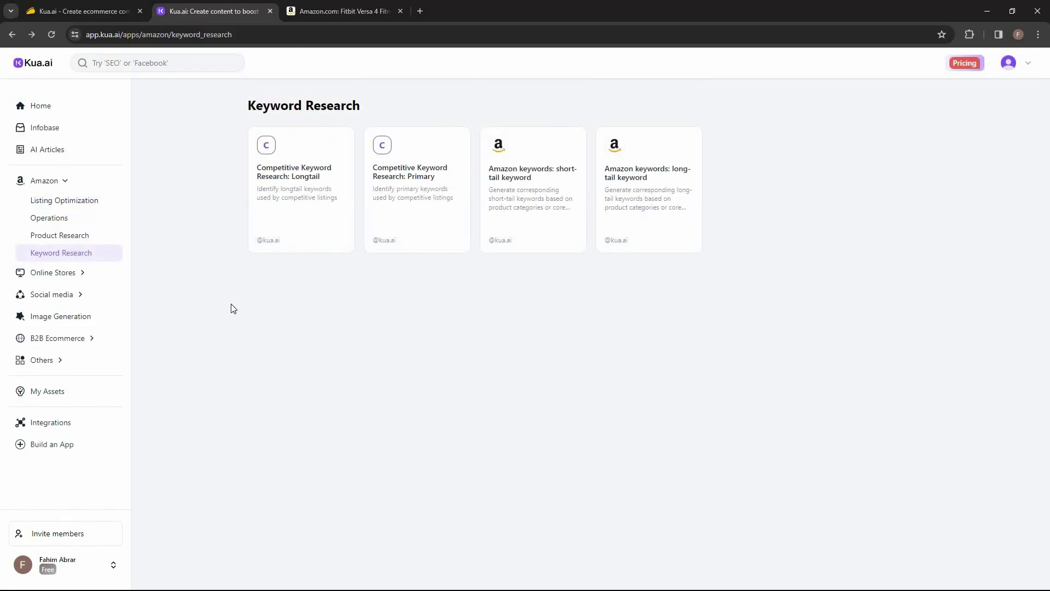
{"action": "left_click", "coordinate": [70, 279]}
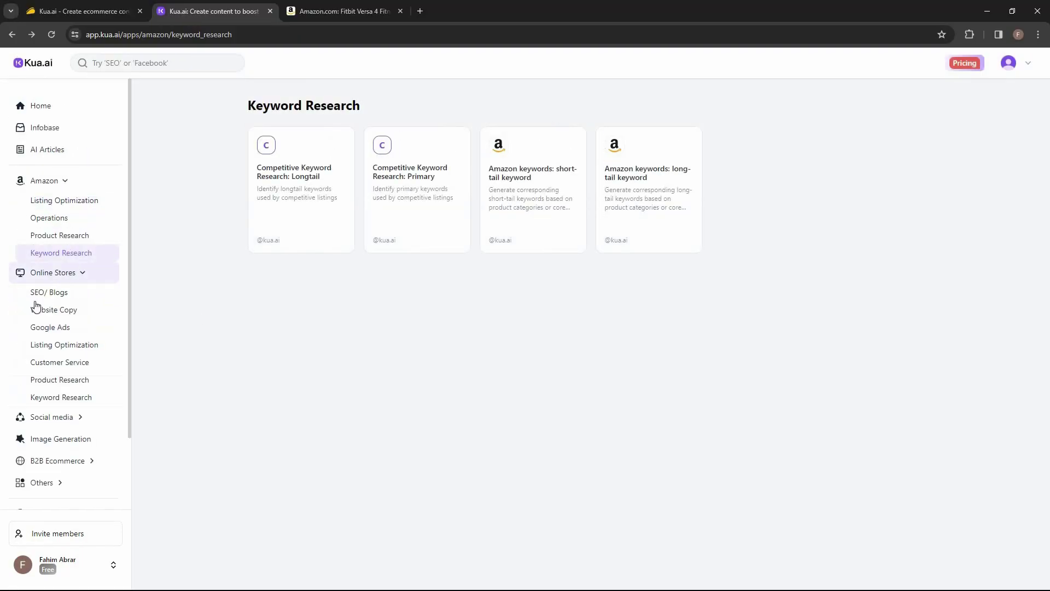
{"action": "left_click", "coordinate": [70, 296]}
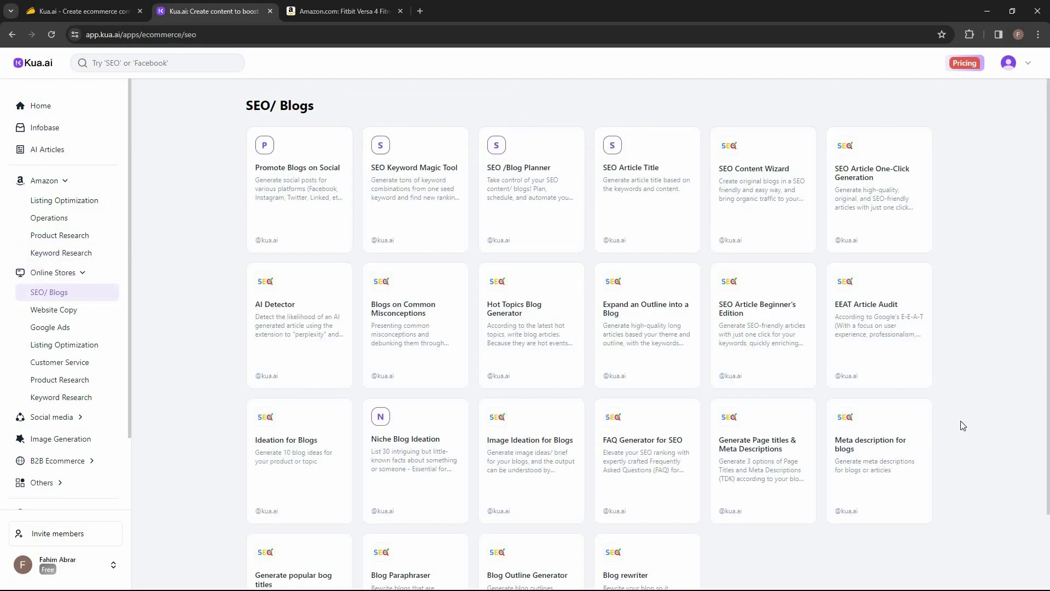
{"action": "scroll", "coordinate": [983, 216], "scroll_direction": "down", "scroll_amount": 3}
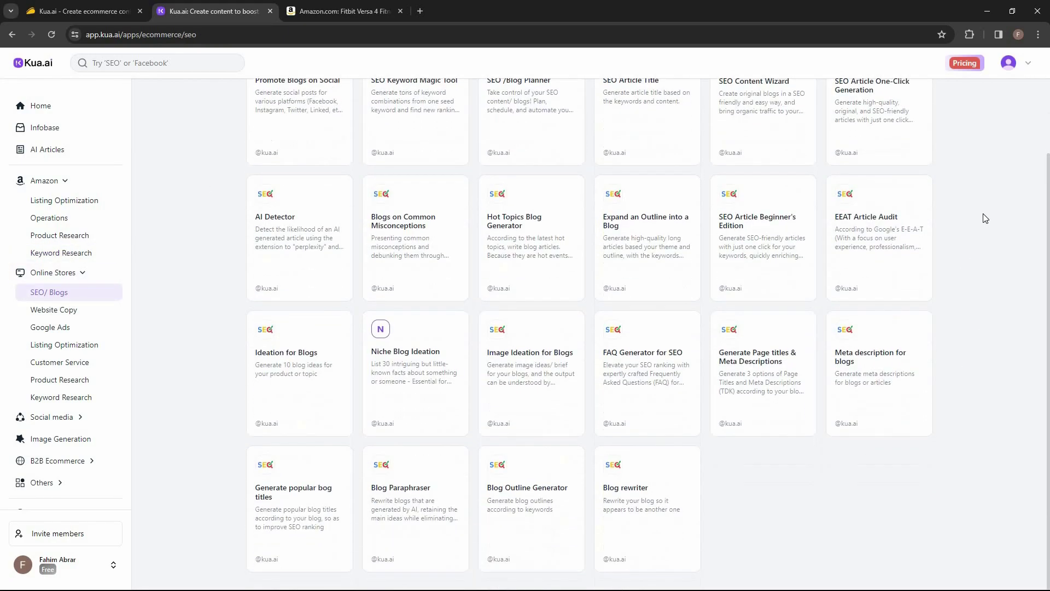
{"action": "scroll", "coordinate": [982, 216], "scroll_direction": "up", "scroll_amount": 3}
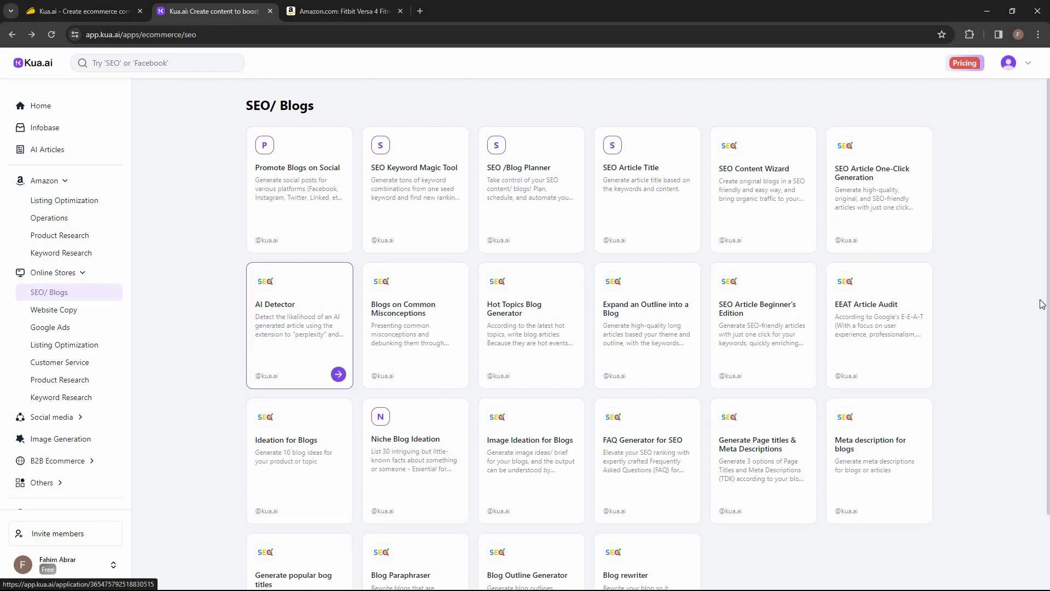
{"action": "scroll", "coordinate": [981, 303], "scroll_direction": "down", "scroll_amount": 1}
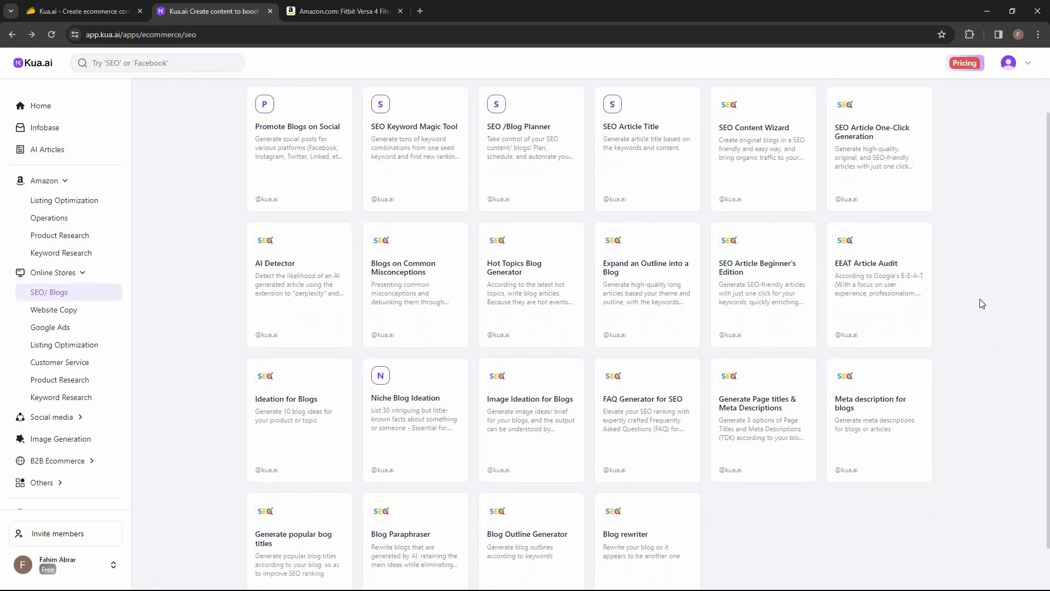
{"action": "scroll", "coordinate": [982, 303], "scroll_direction": "down", "scroll_amount": 1}
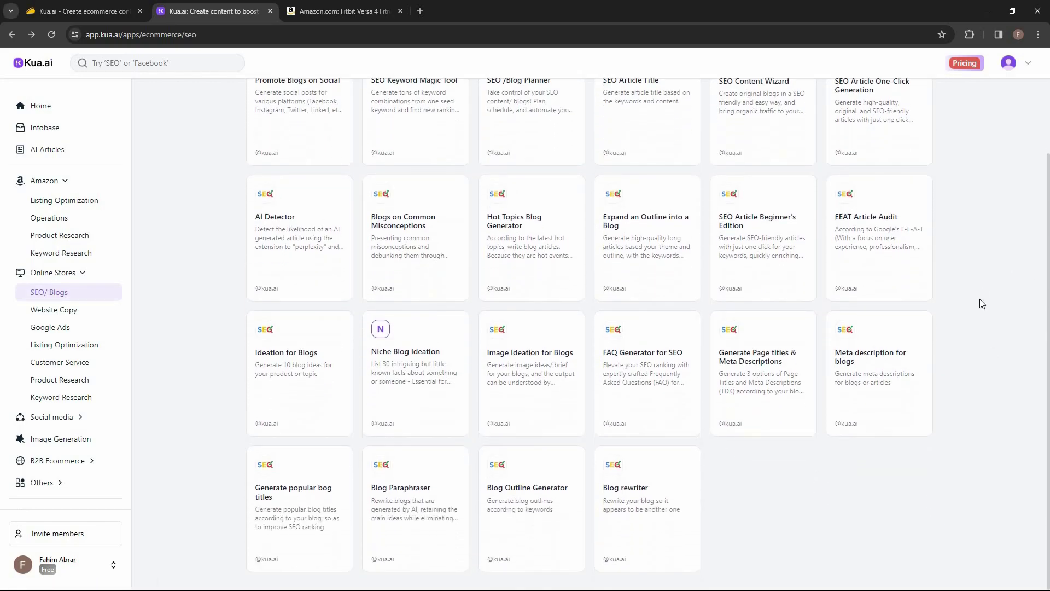
{"action": "left_click", "coordinate": [546, 523]}
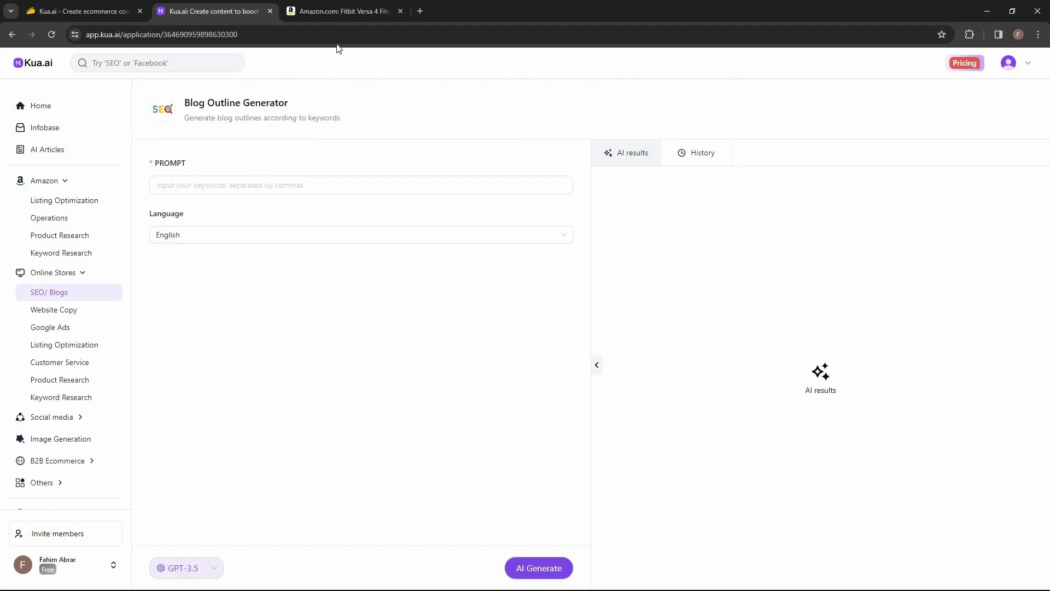
Step: Copy the Fitbit Versa 4 product title from the Amazon tab into the prompt field's edit menu
{"action": "key", "text": "ctrl+Tab"}
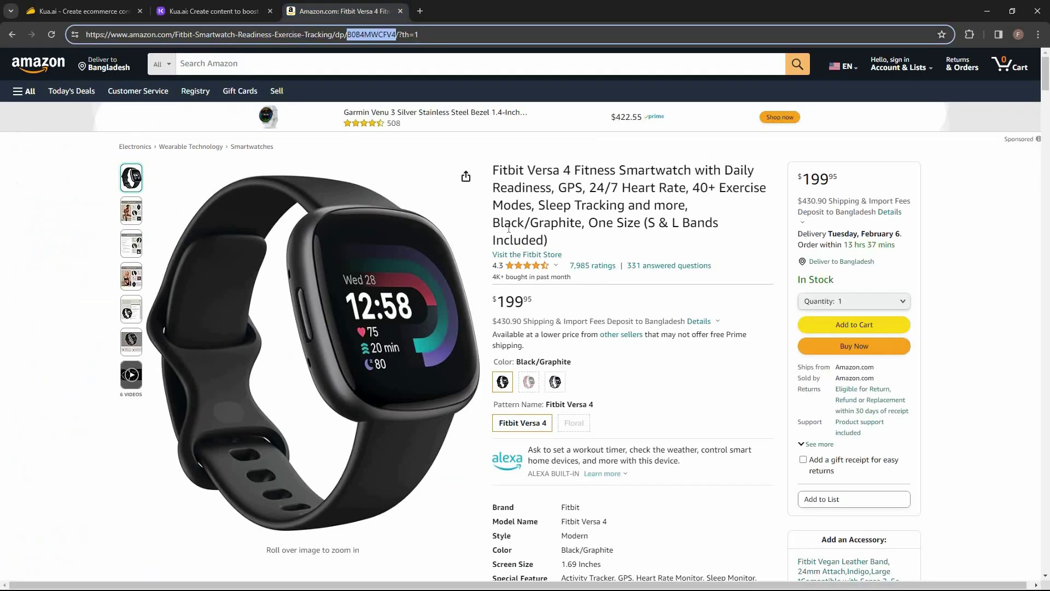
{"action": "left_click", "coordinate": [494, 170]}
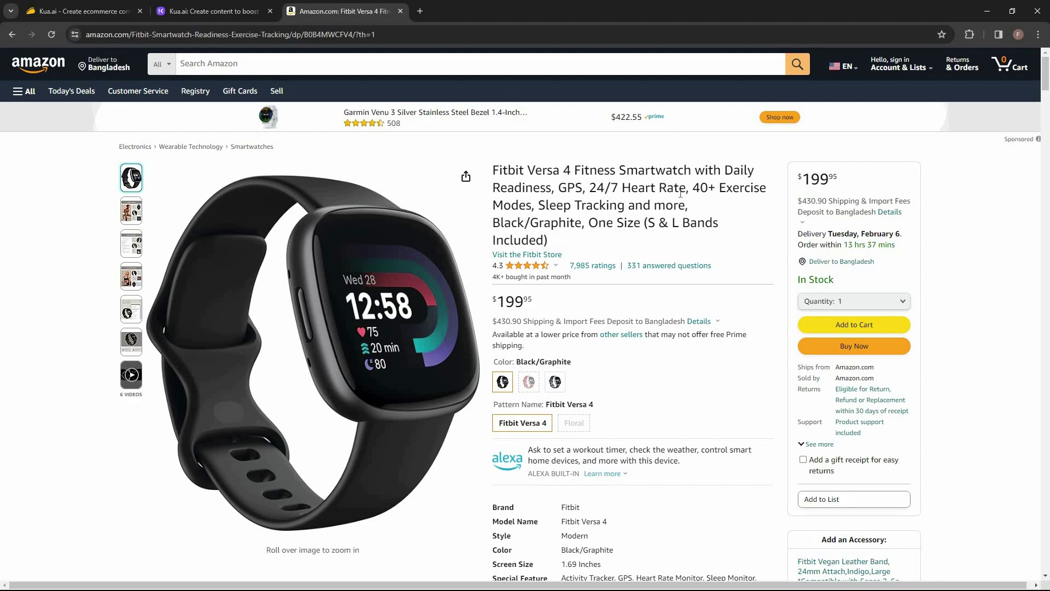
{"action": "left_click_drag", "start_coordinate": [493, 170], "coordinate": [685, 205]}
{"action": "key", "text": "ctrl+c"}
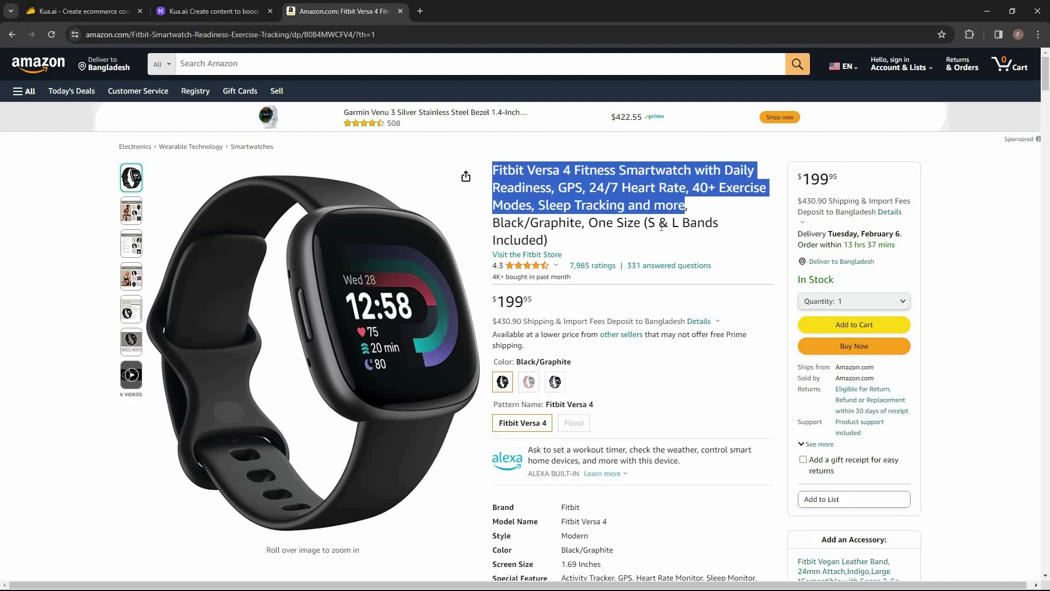
{"action": "key", "text": "ctrl+shift+Tab"}
{"action": "right_click", "coordinate": [184, 185]}
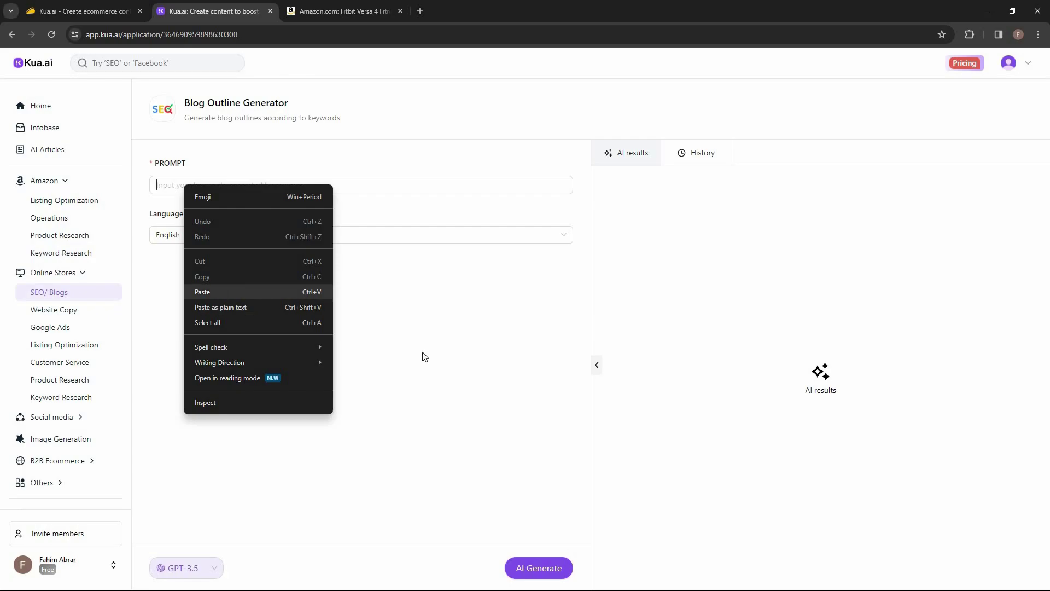
Step: Generate an outline from the pasted Fitbit Versa 4 title, check the GPT-3.5 model list, return to SEO/ Blogs
{"action": "key", "text": "ctrl+v"}
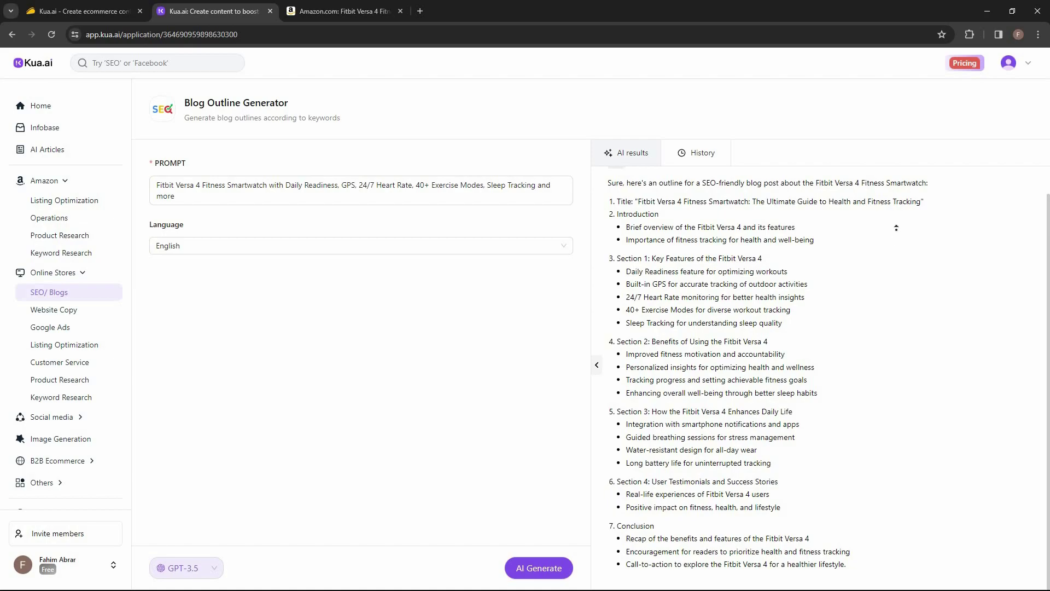
{"action": "scroll", "coordinate": [656, 240], "scroll_direction": "up", "scroll_amount": 1}
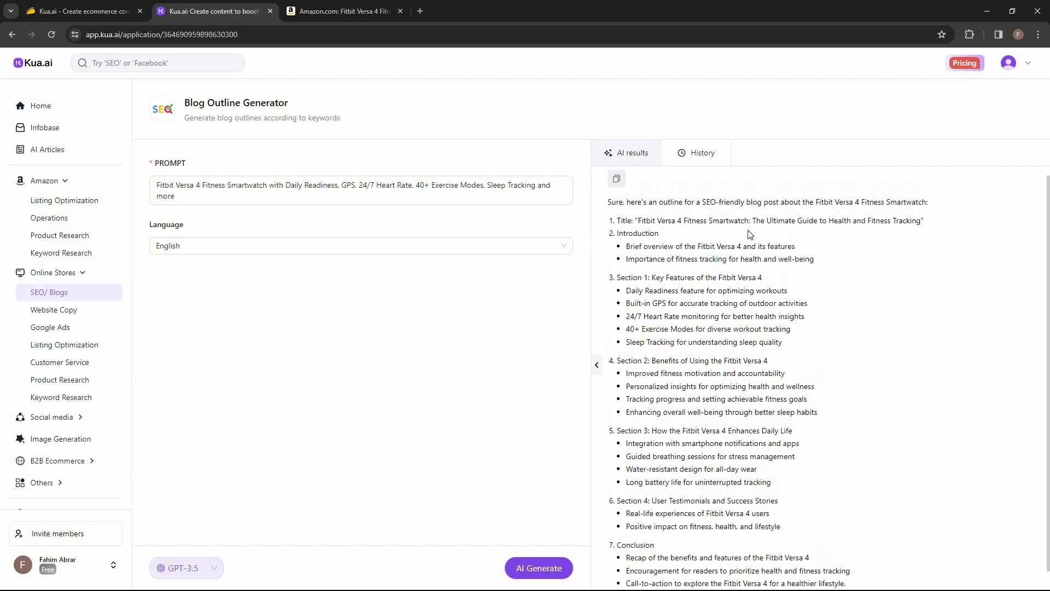
{"action": "scroll", "coordinate": [886, 335], "scroll_direction": "down", "scroll_amount": 1}
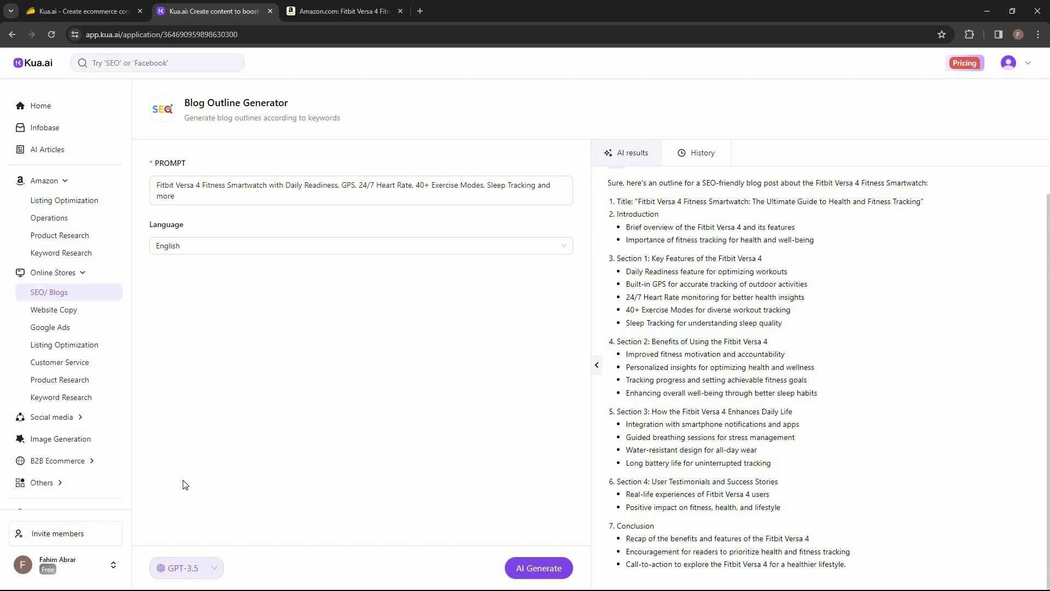
{"action": "left_click", "coordinate": [205, 571]}
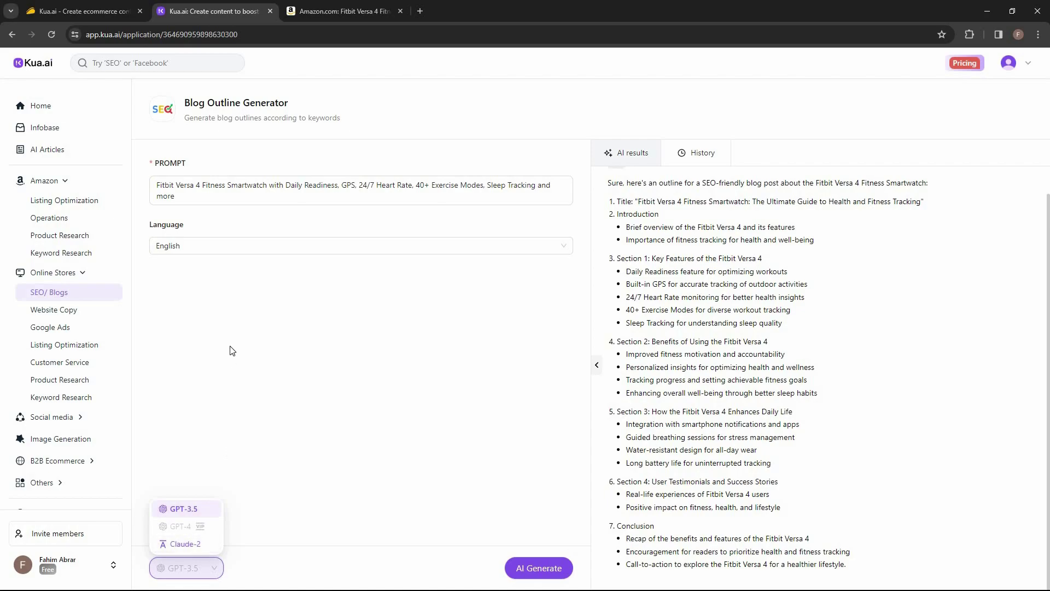
{"action": "left_click", "coordinate": [93, 294]}
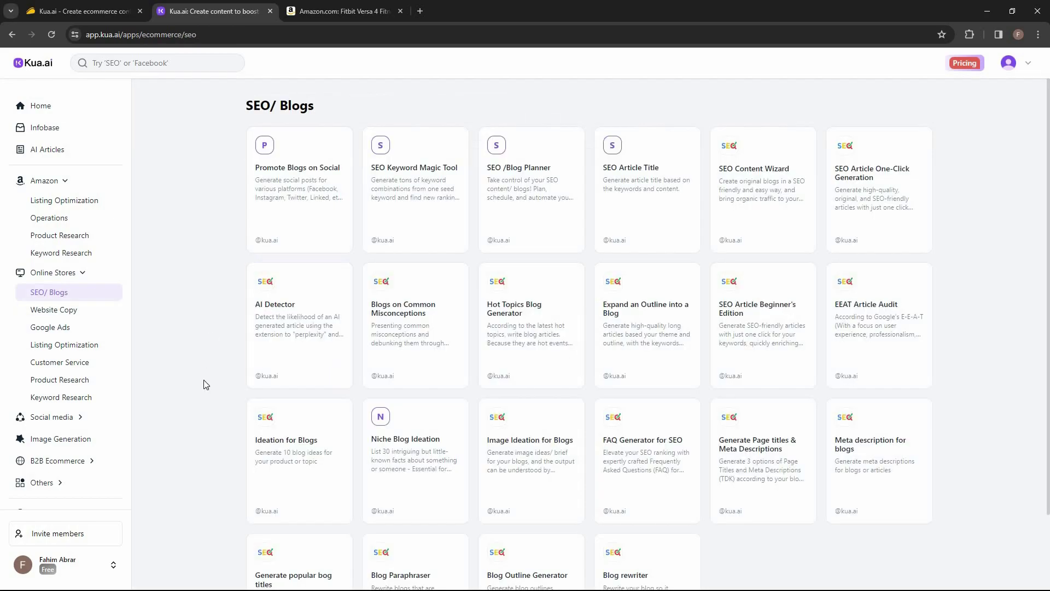
Step: Browse Online Stores Website Copy, Google Ads, Listing Optimization, Customer Service and Product Research tools, then expand Social media
{"action": "scroll", "coordinate": [127, 395], "scroll_direction": "down", "scroll_amount": 2}
{"action": "left_click", "coordinate": [54, 311]}
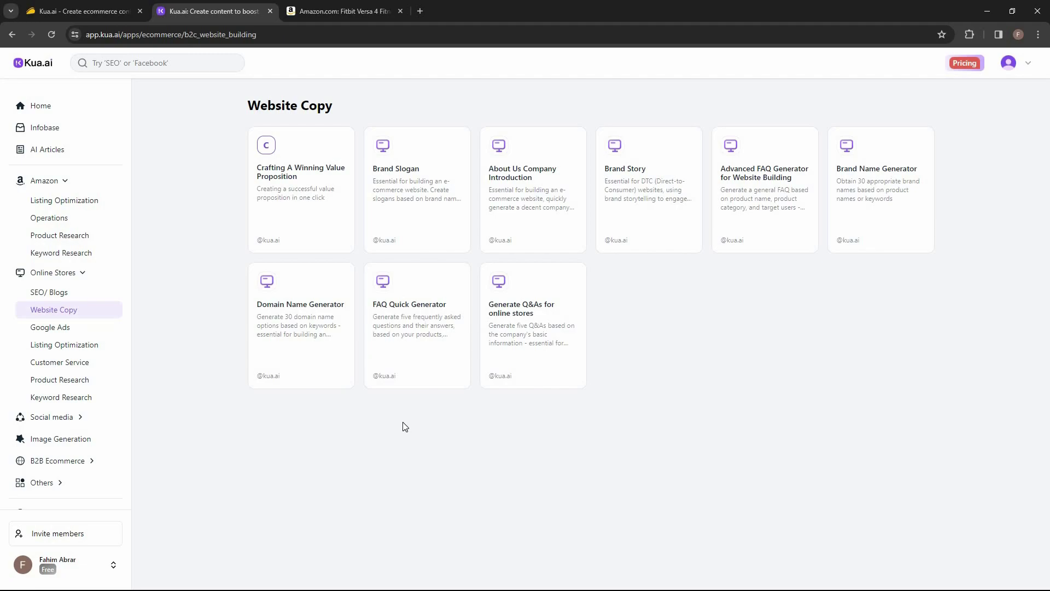
{"action": "left_click", "coordinate": [70, 329]}
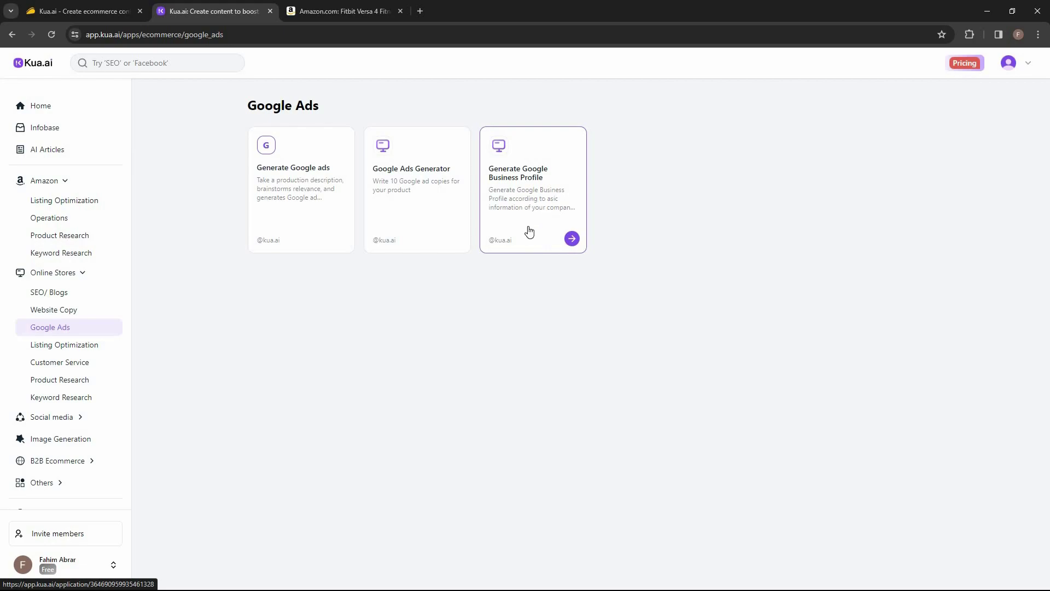
{"action": "left_click", "coordinate": [79, 350]}
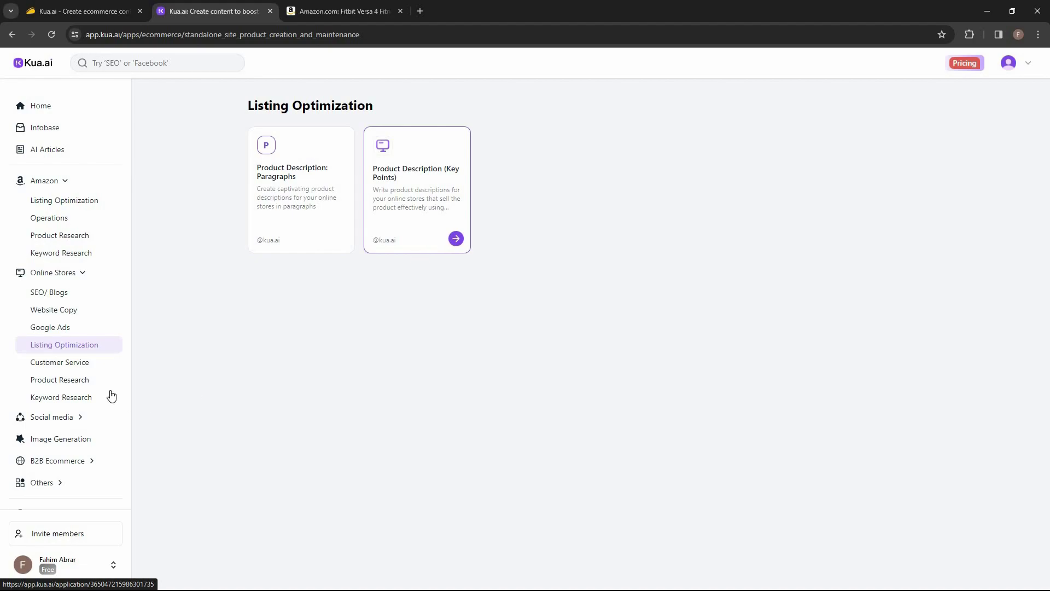
{"action": "left_click", "coordinate": [82, 365]}
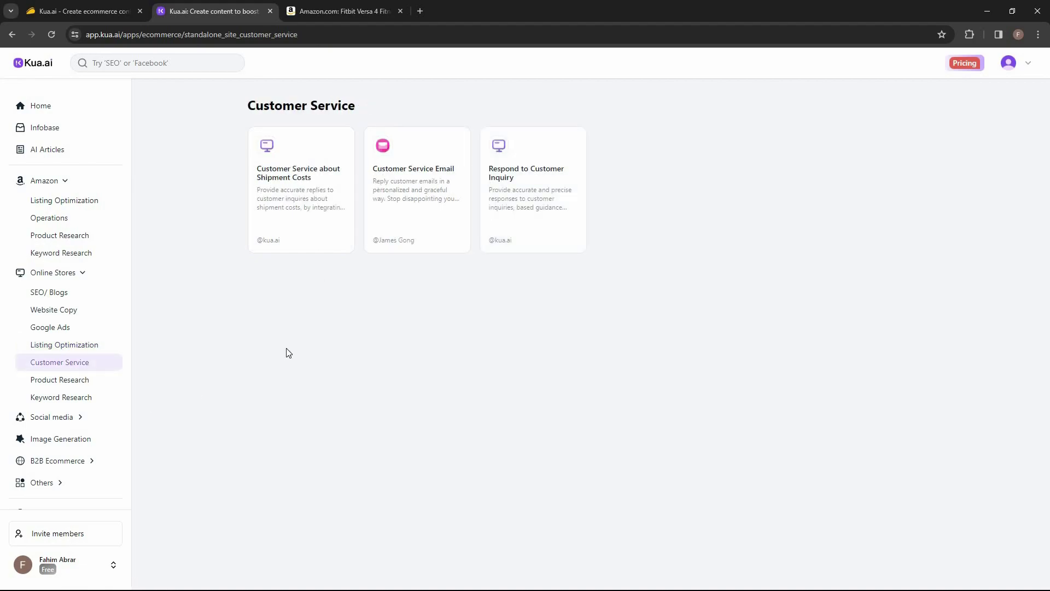
{"action": "left_click", "coordinate": [77, 380]}
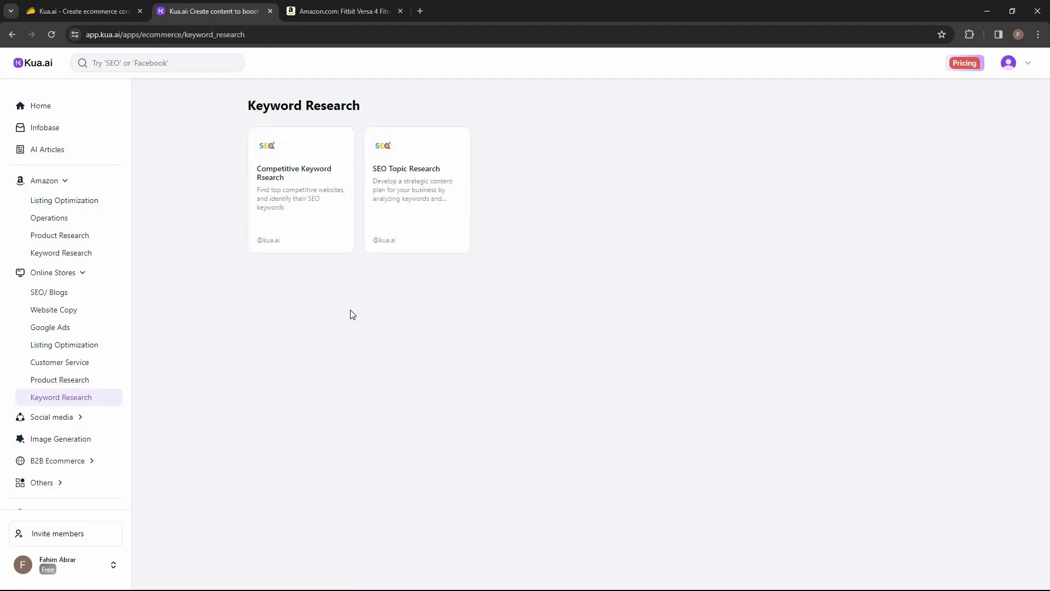
{"action": "left_click", "coordinate": [57, 425]}
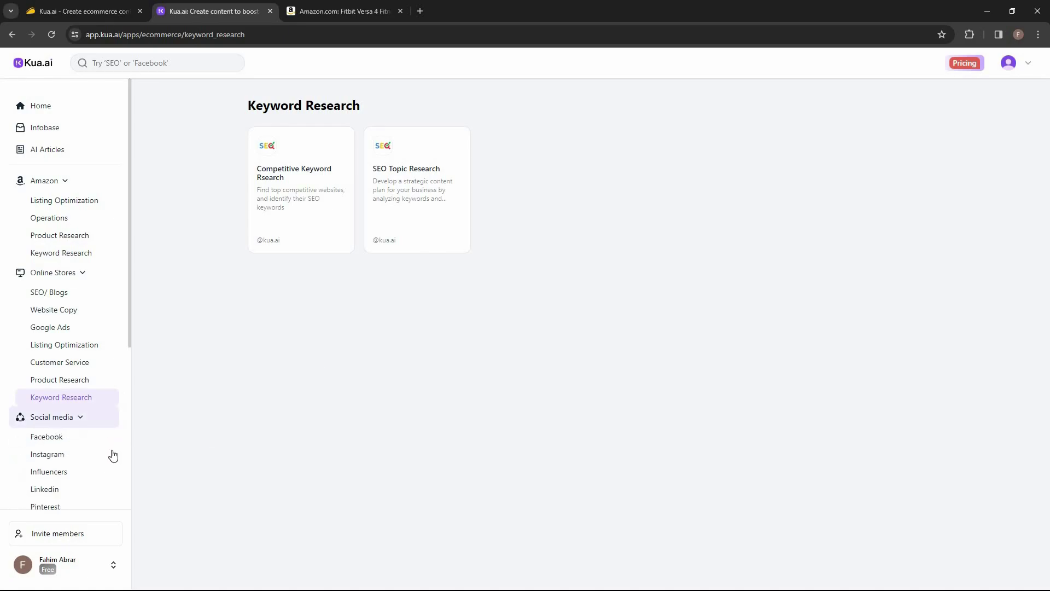
Step: Browse Facebook, Instagram, Influencers, LinkedIn, Pinterest, Quora, TikTok, Twitter, YouTube and Others social media tools
{"action": "scroll", "coordinate": [113, 455], "scroll_direction": "down", "scroll_amount": 2}
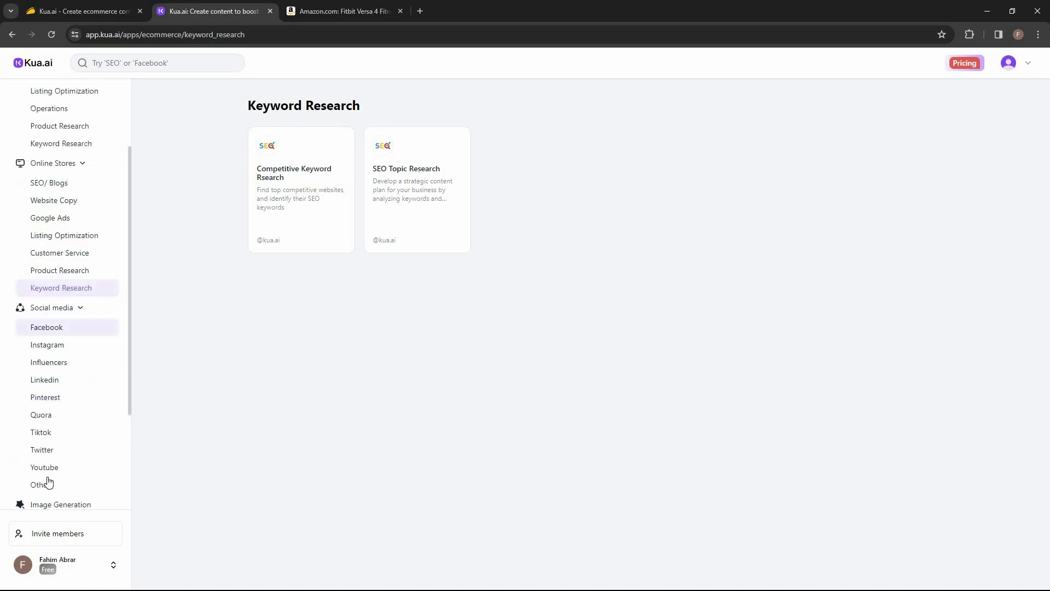
{"action": "left_click", "coordinate": [46, 331]}
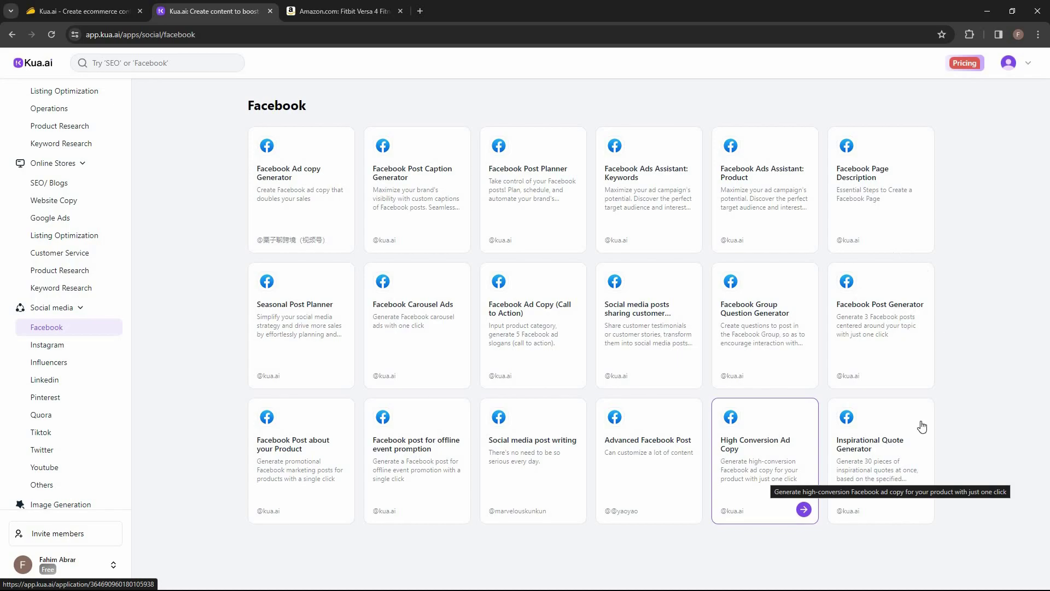
{"action": "left_click", "coordinate": [88, 347]}
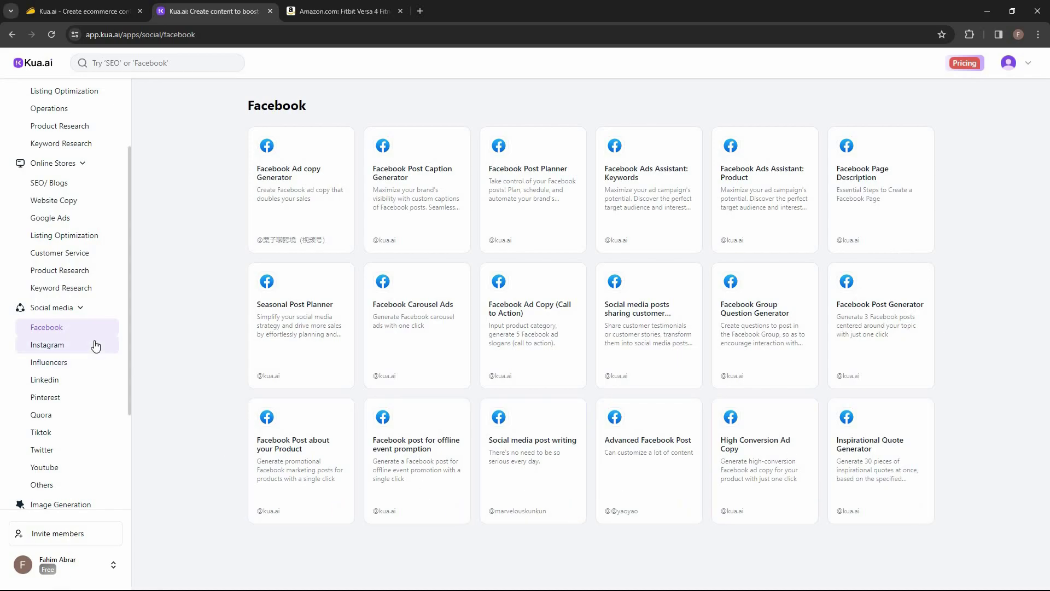
{"action": "left_click", "coordinate": [60, 364]}
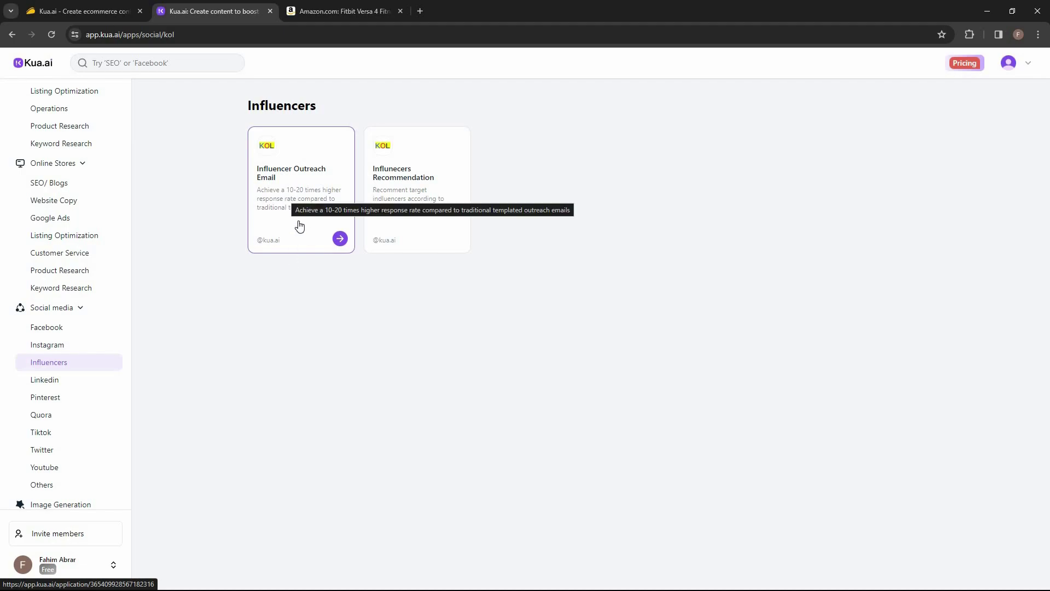
{"action": "left_click", "coordinate": [49, 382]}
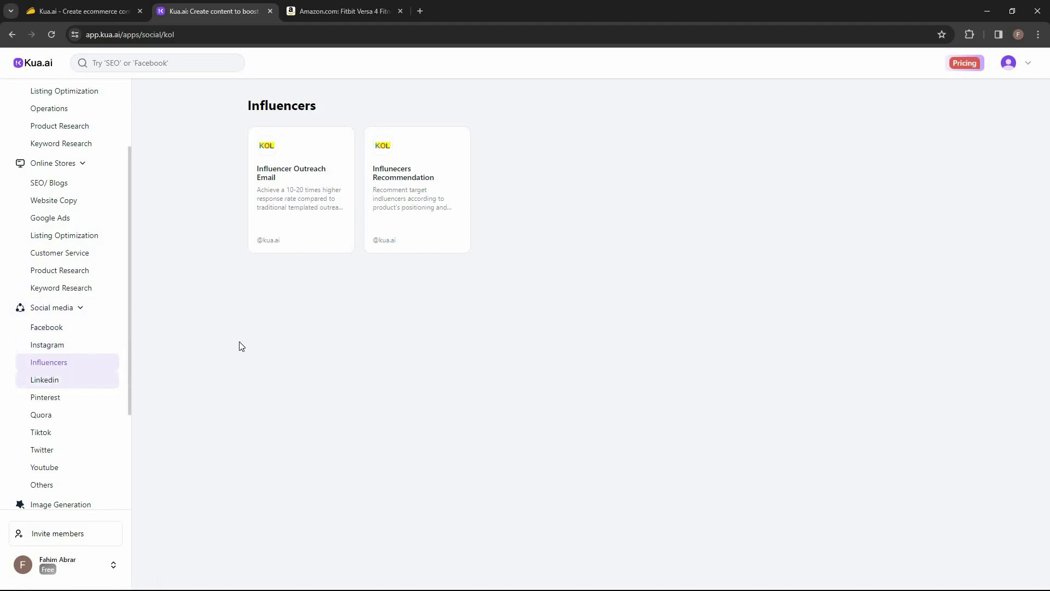
{"action": "left_click", "coordinate": [57, 398]}
{"action": "left_click", "coordinate": [45, 418]}
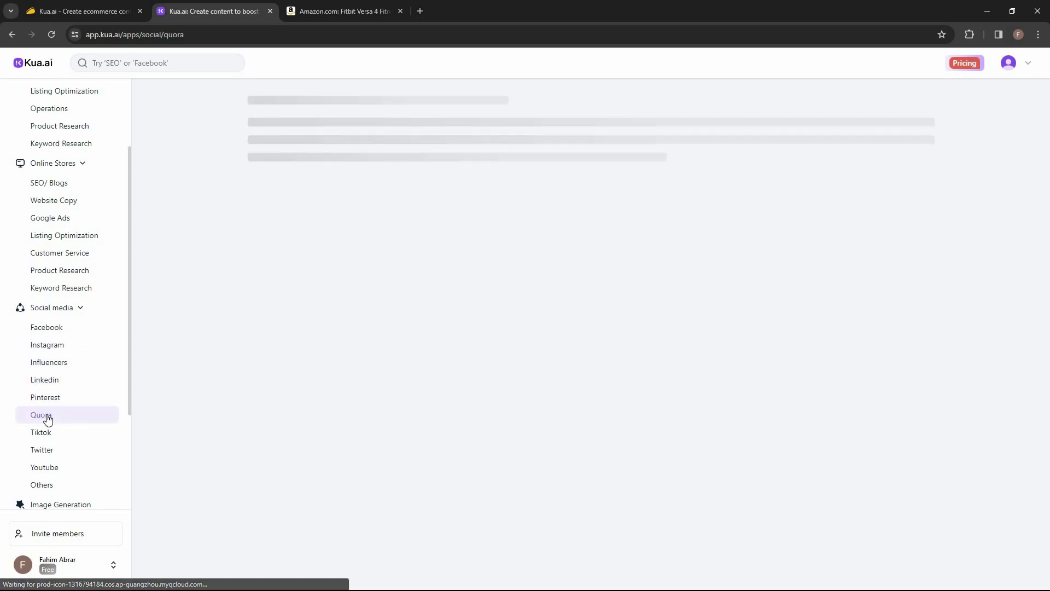
{"action": "left_click", "coordinate": [49, 434]}
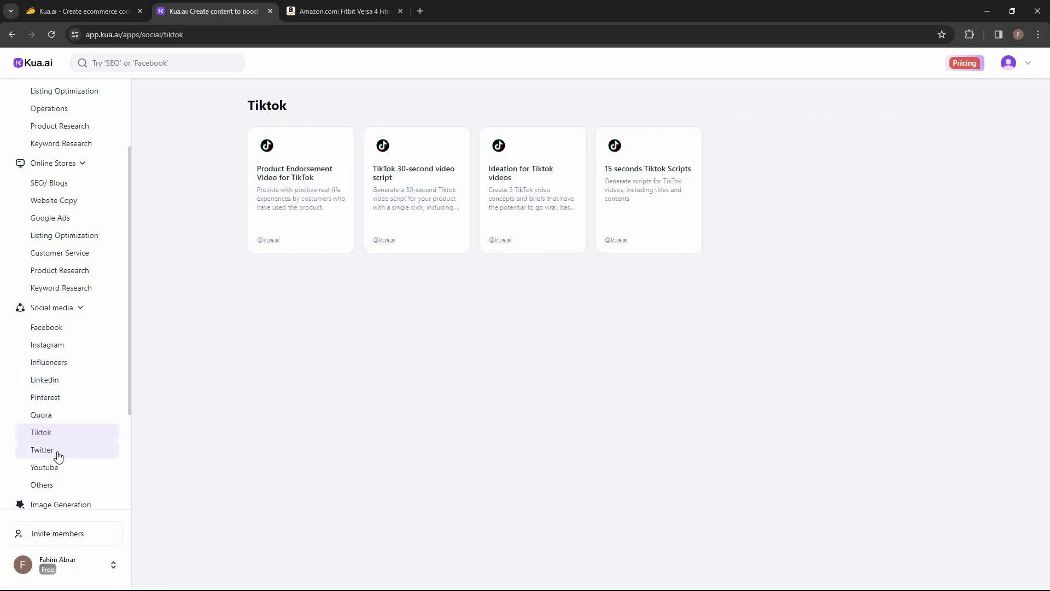
{"action": "left_click", "coordinate": [57, 454]}
{"action": "scroll", "coordinate": [59, 456], "scroll_direction": "down", "scroll_amount": 1}
{"action": "left_click", "coordinate": [57, 415]}
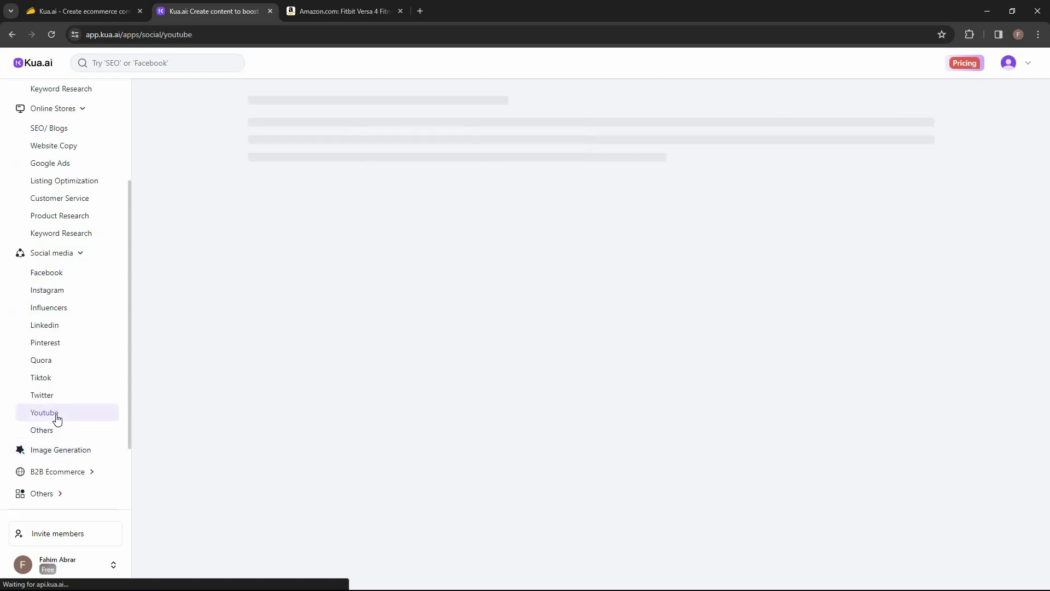
{"action": "left_click", "coordinate": [54, 432]}
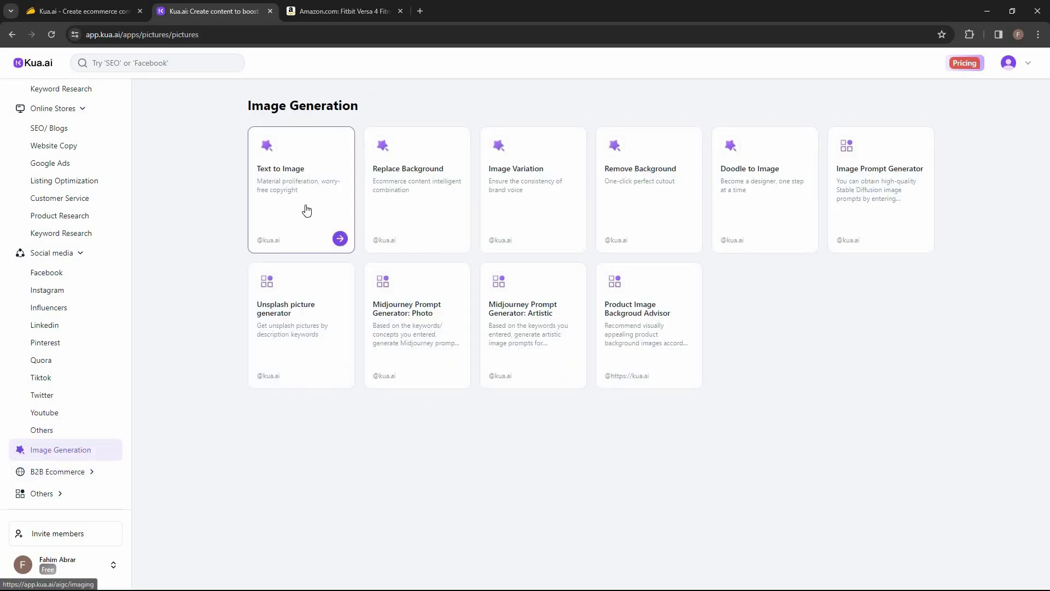
Step: Generate Text to Image results for 'flying car' using the More realistic model
{"action": "left_click", "coordinate": [340, 249]}
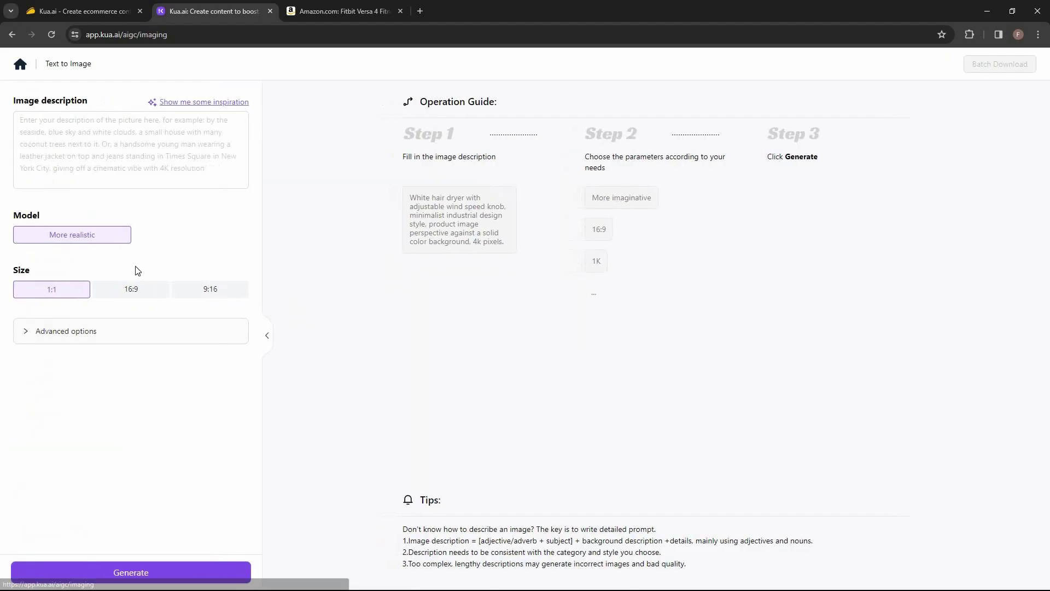
{"action": "left_click", "coordinate": [81, 136]}
{"action": "type", "text": "fly"}
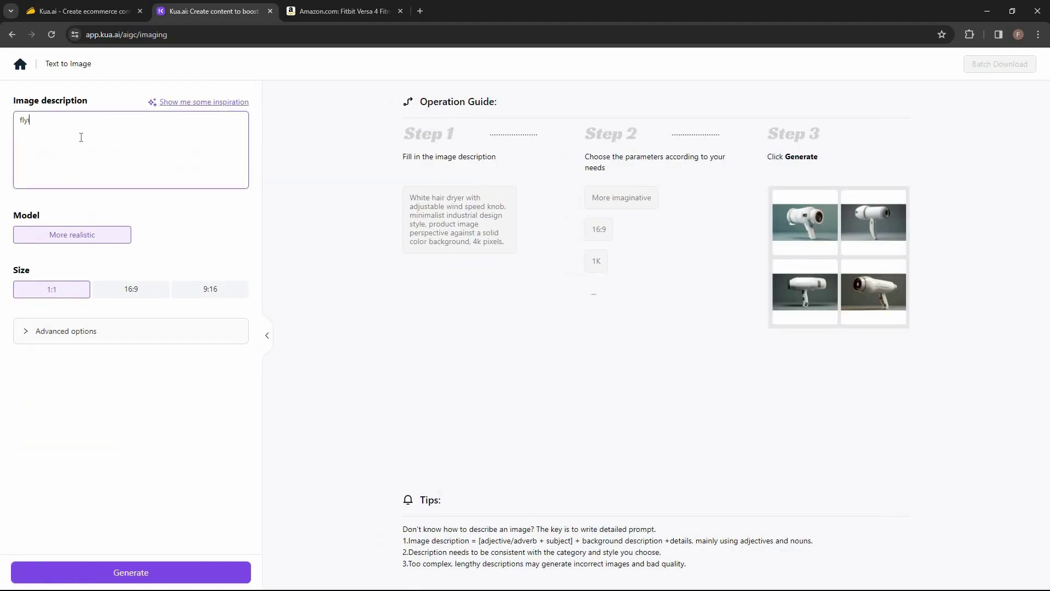
{"action": "type", "text": "ing car"}
{"action": "left_click", "coordinate": [65, 243]}
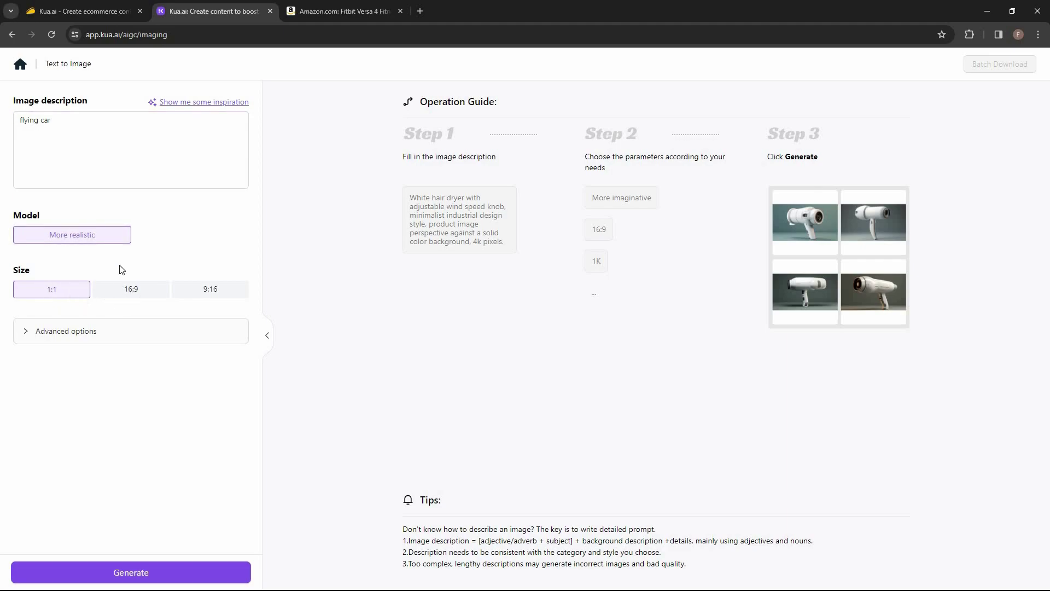
{"action": "left_click", "coordinate": [66, 340]}
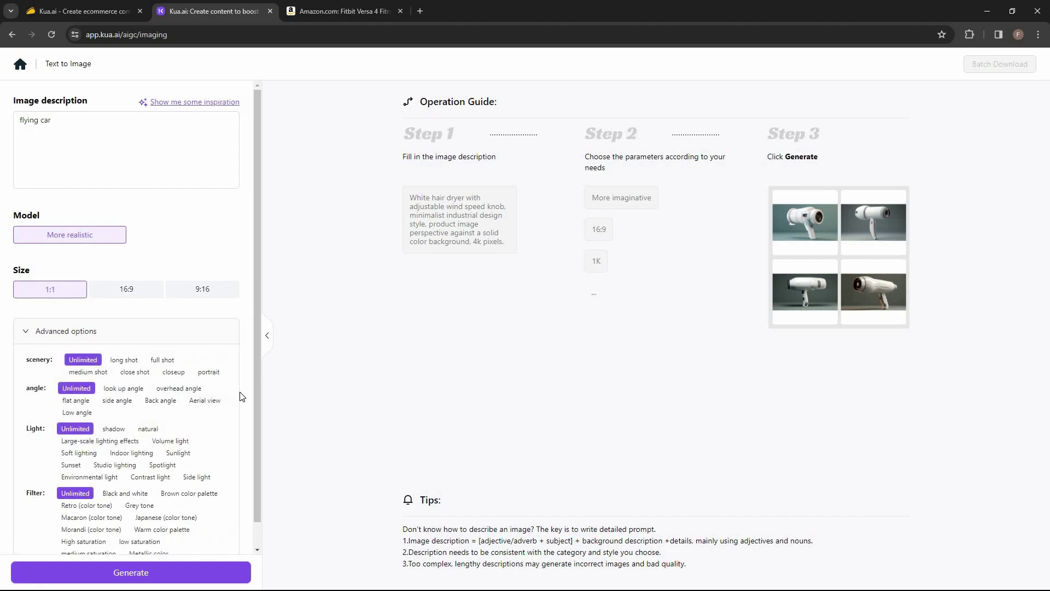
{"action": "scroll", "coordinate": [246, 413], "scroll_direction": "down", "scroll_amount": 1}
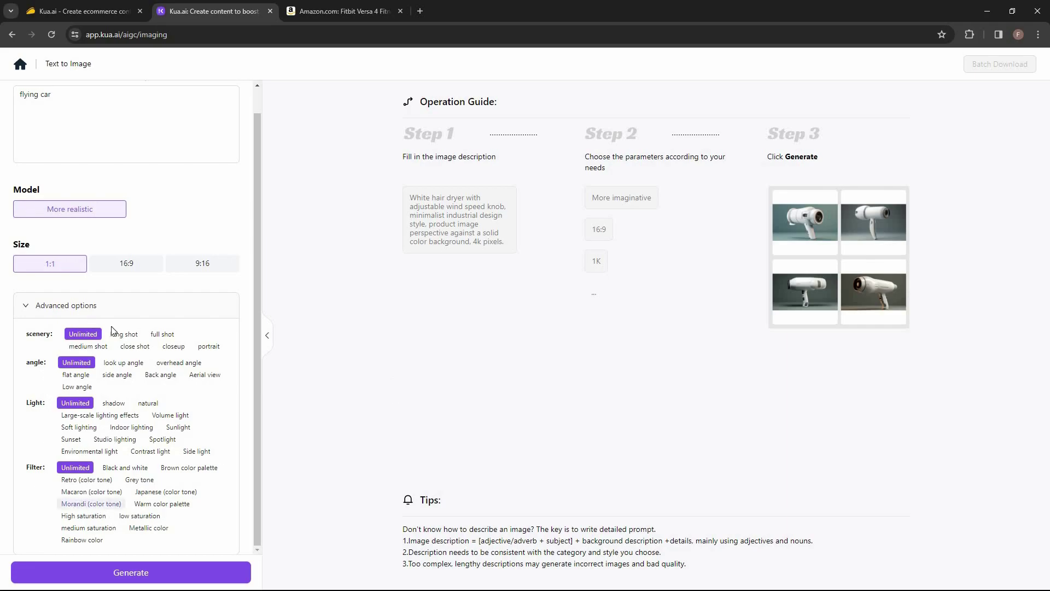
{"action": "left_click", "coordinate": [199, 572]}
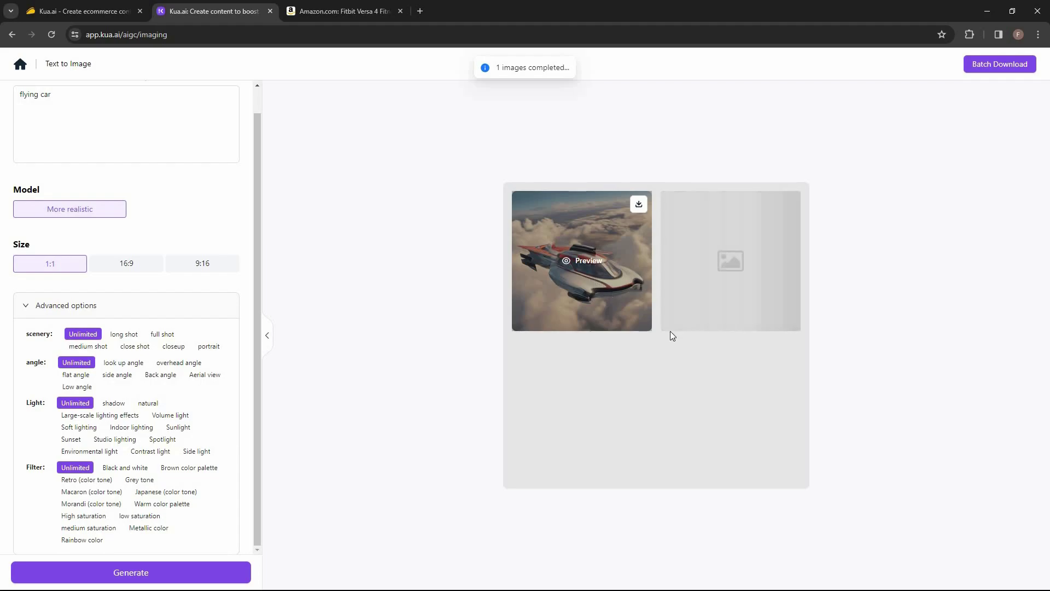
Step: Preview the first flying-car image full size, close it, and go back to the Image Generation tools
{"action": "left_click", "coordinate": [592, 279]}
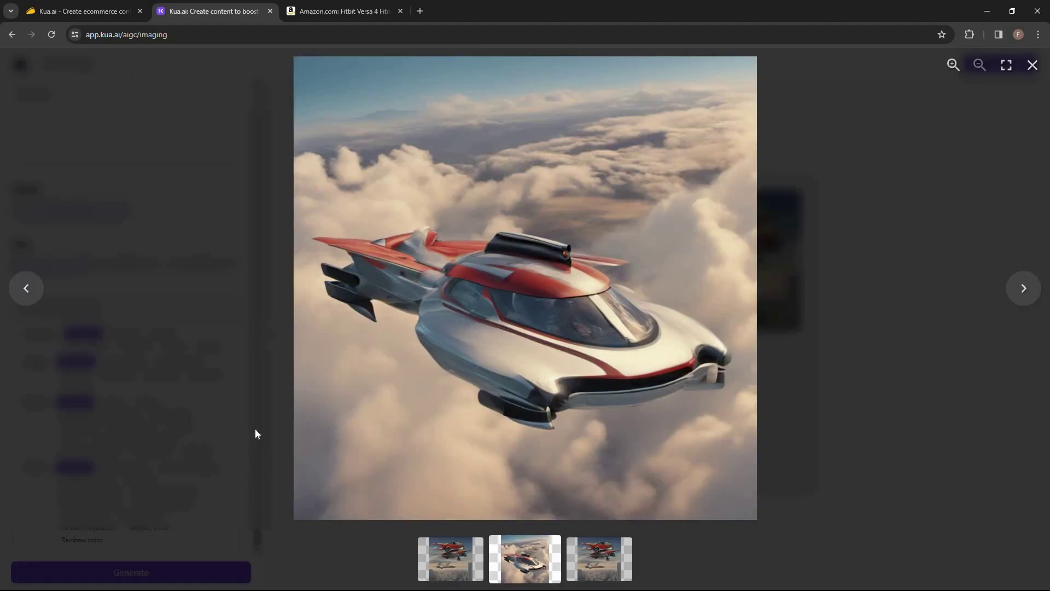
{"action": "left_click", "coordinate": [856, 370]}
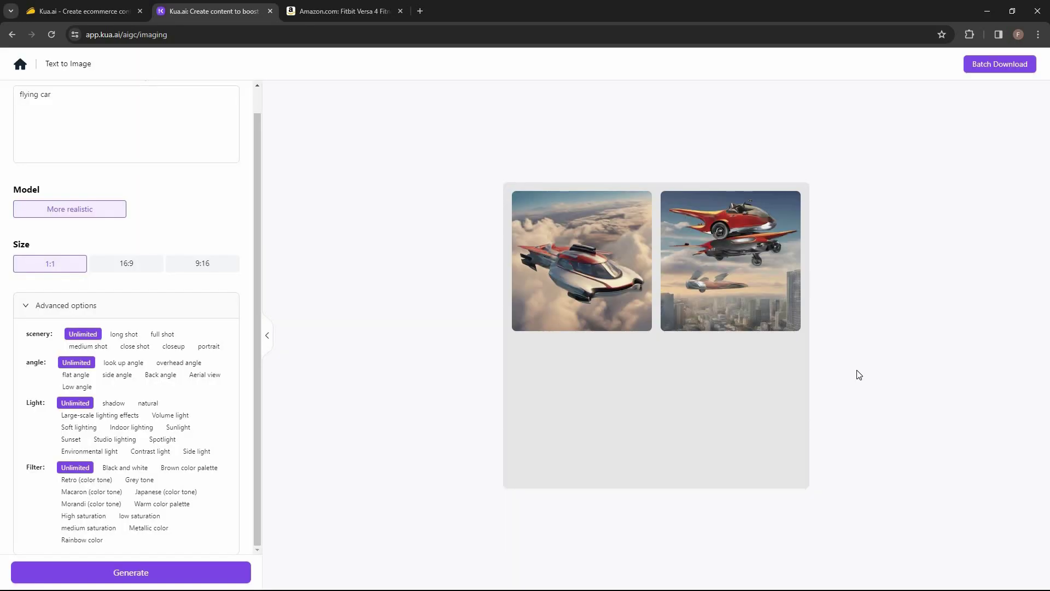
{"action": "mouse_move", "coordinate": [750, 298]}
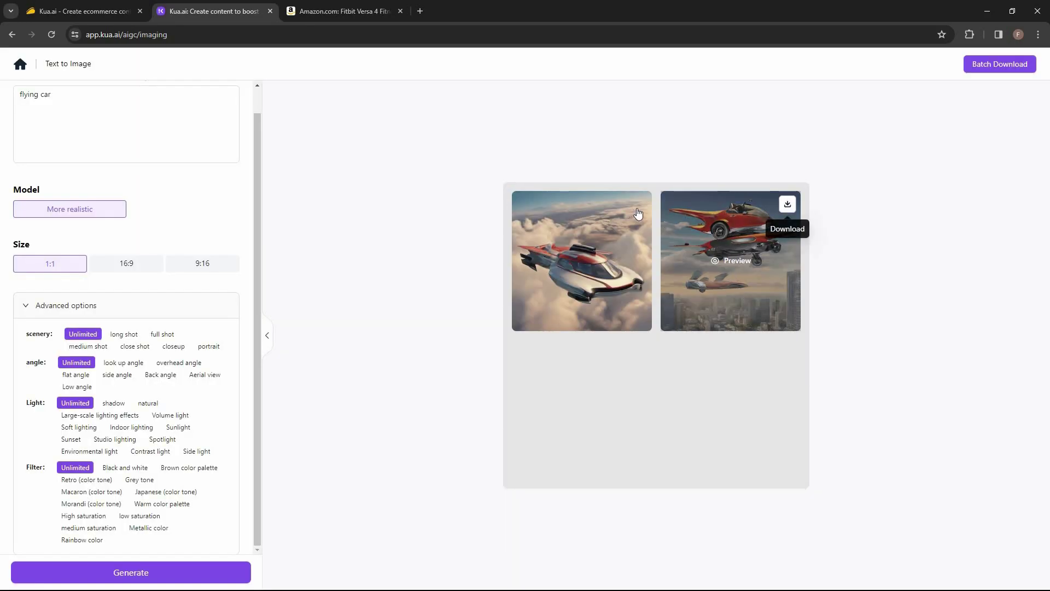
{"action": "key", "text": "alt+Left"}
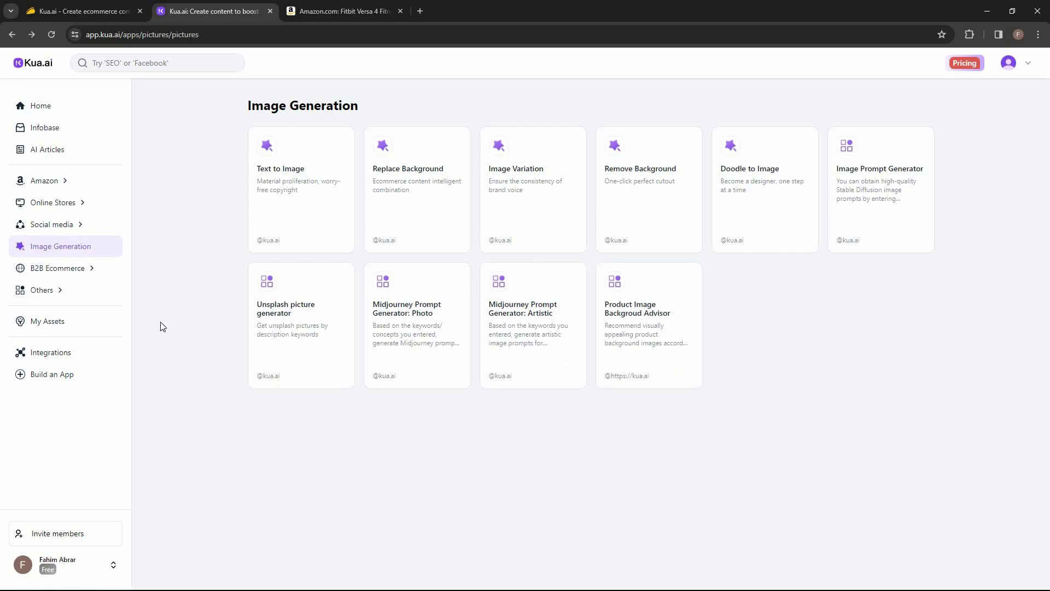
Step: Browse B2B Ecommerce SEO/ Blogs, Listing Optimization, Website Copy, Google Ads and Email Marketing tools
{"action": "left_click", "coordinate": [68, 274]}
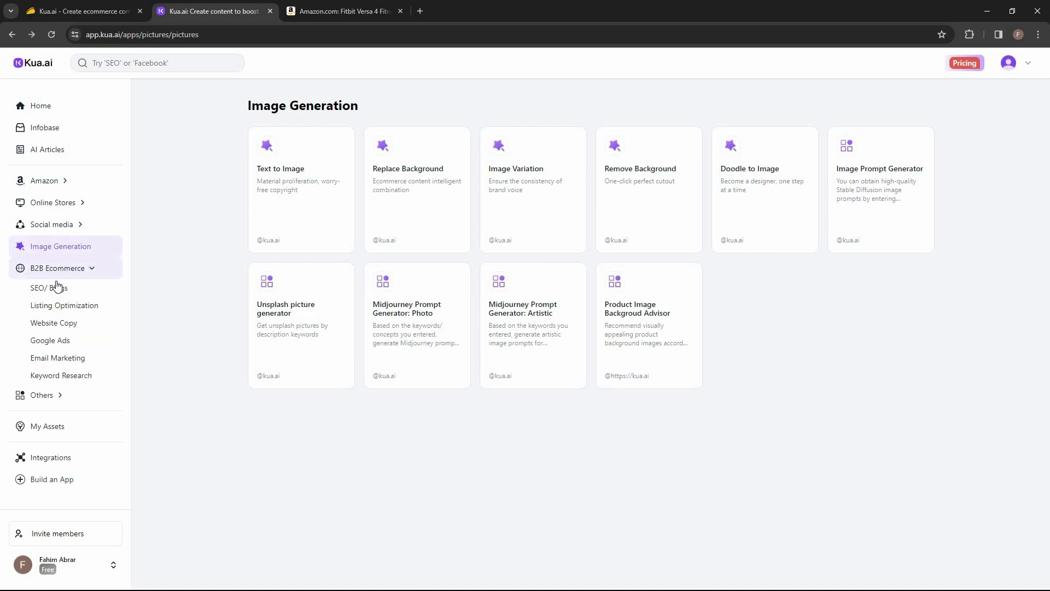
{"action": "left_click", "coordinate": [52, 292]}
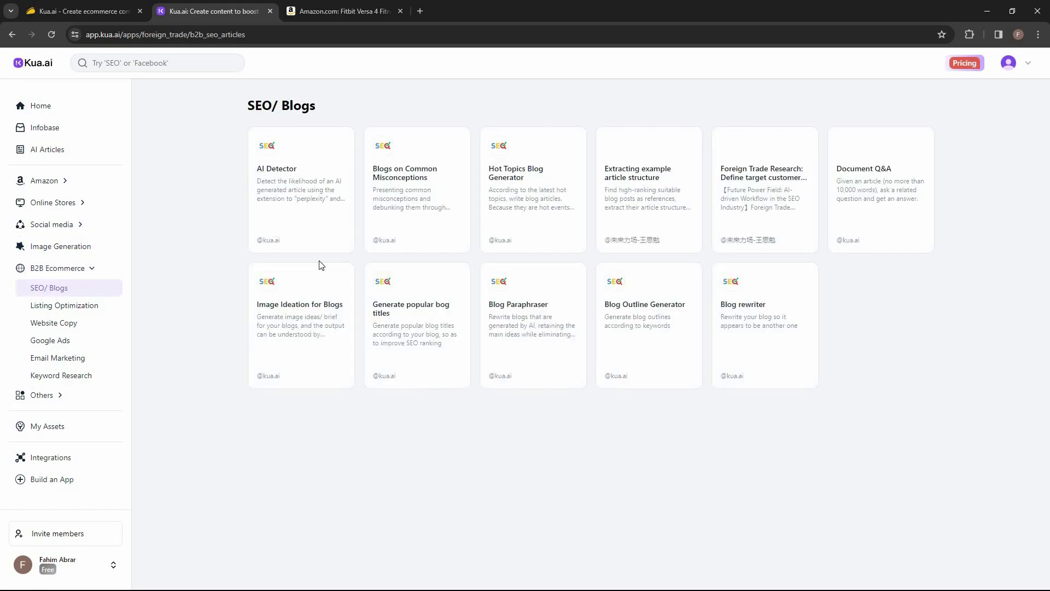
{"action": "left_click", "coordinate": [95, 307]}
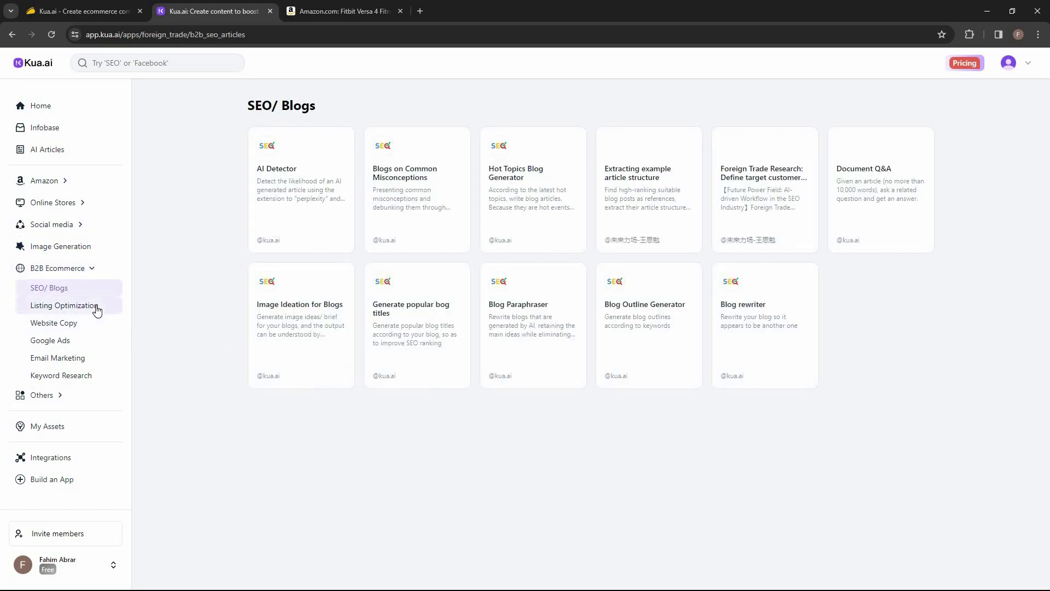
{"action": "left_click", "coordinate": [75, 331]}
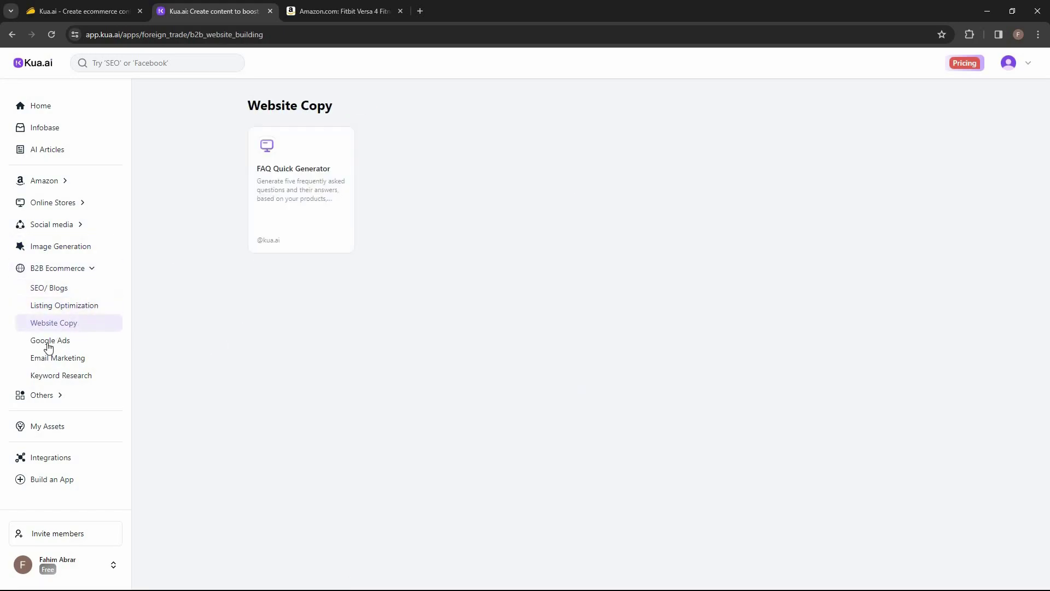
{"action": "left_click", "coordinate": [65, 344]}
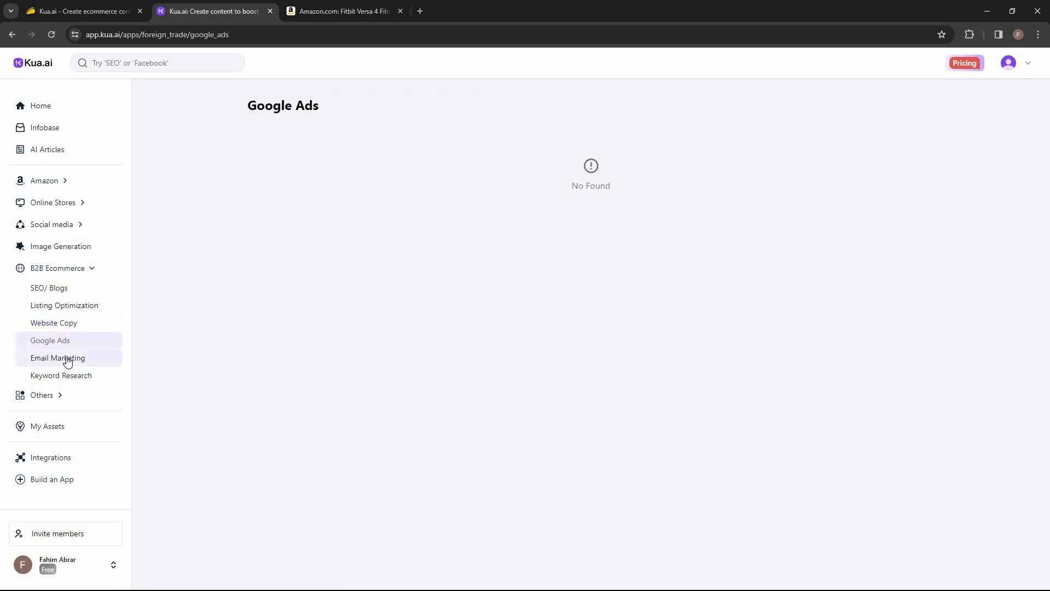
{"action": "left_click", "coordinate": [75, 363]}
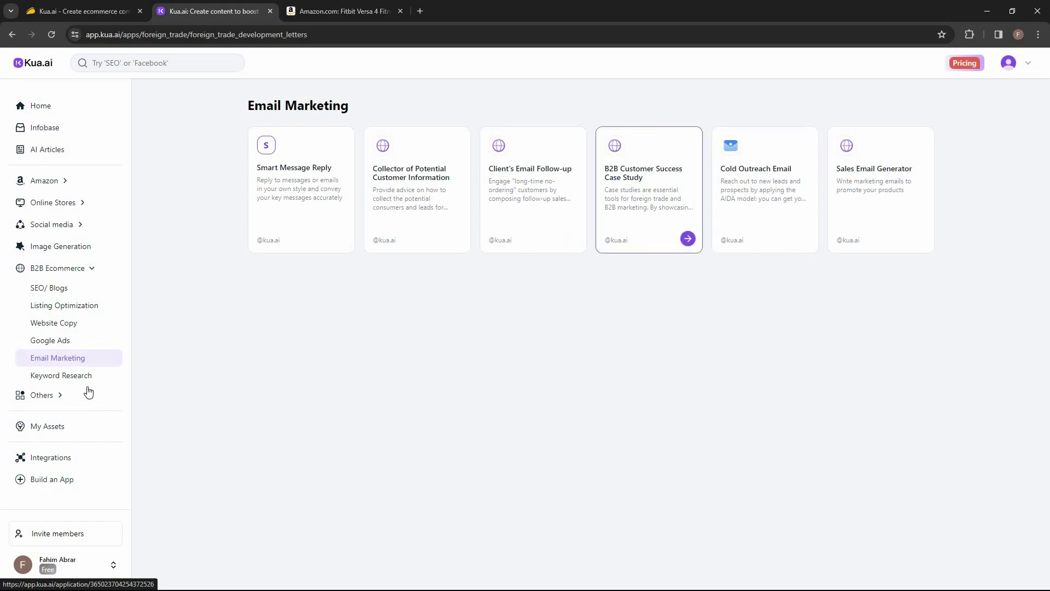
{"action": "left_click", "coordinate": [50, 404]}
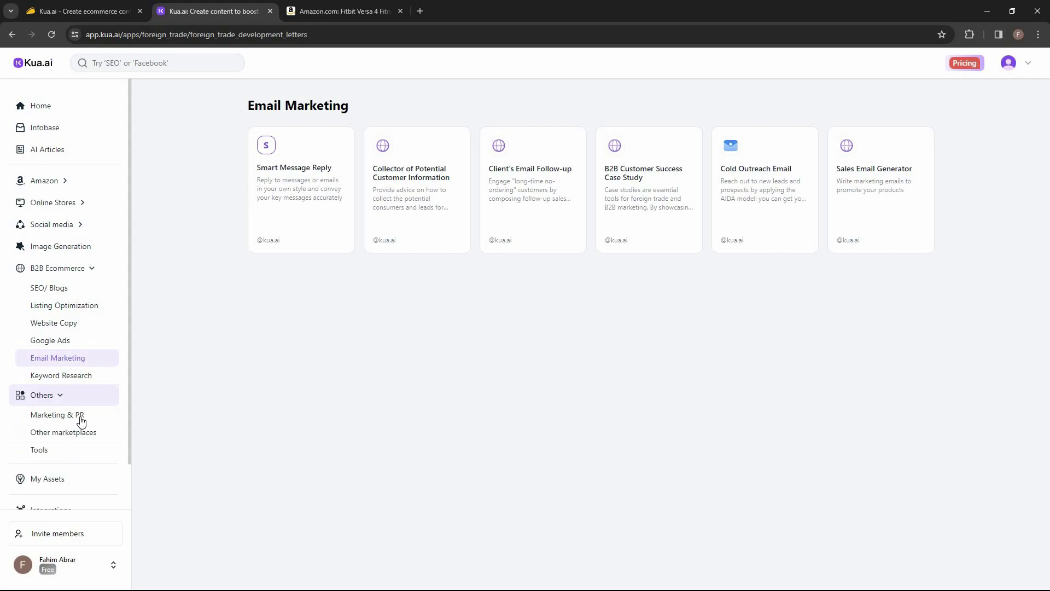
Step: View the Others Marketing & PR, Other marketplaces and Tools collections
{"action": "scroll", "coordinate": [68, 391], "scroll_direction": "down", "scroll_amount": 2}
{"action": "left_click", "coordinate": [76, 371]}
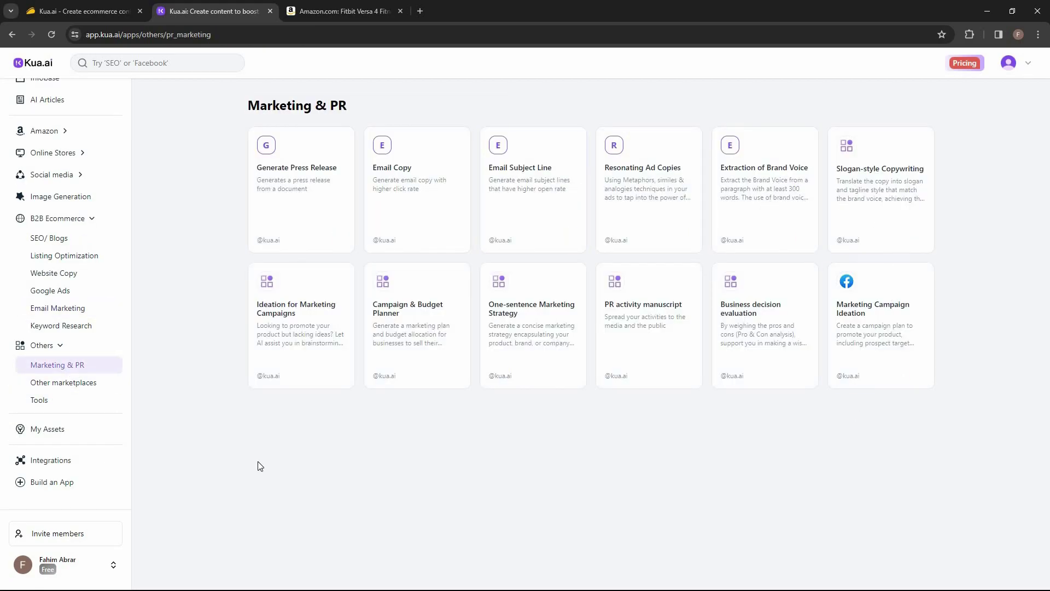
{"action": "left_click", "coordinate": [81, 386]}
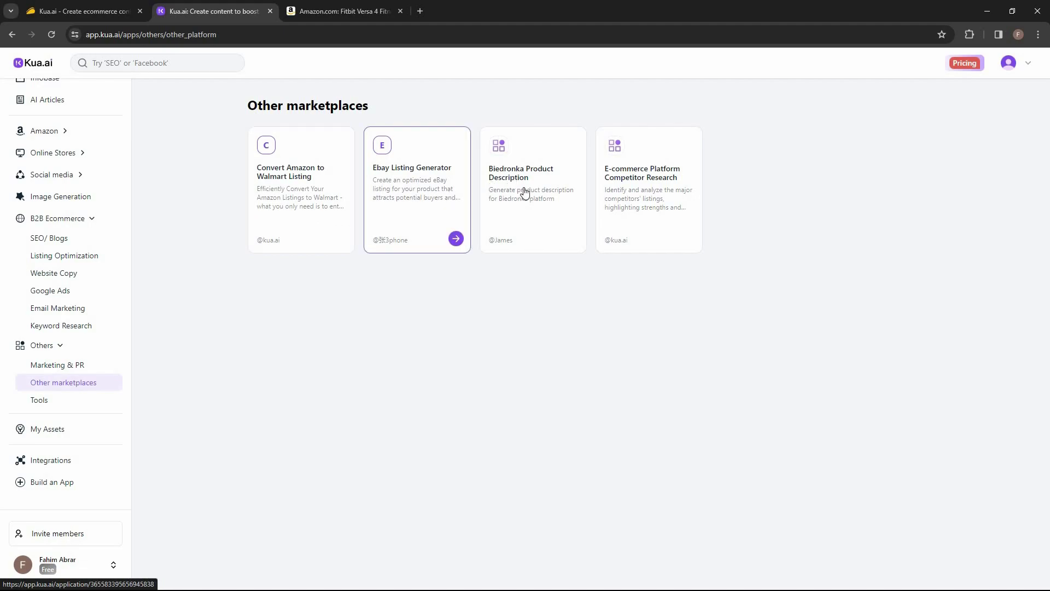
{"action": "left_click", "coordinate": [48, 402]}
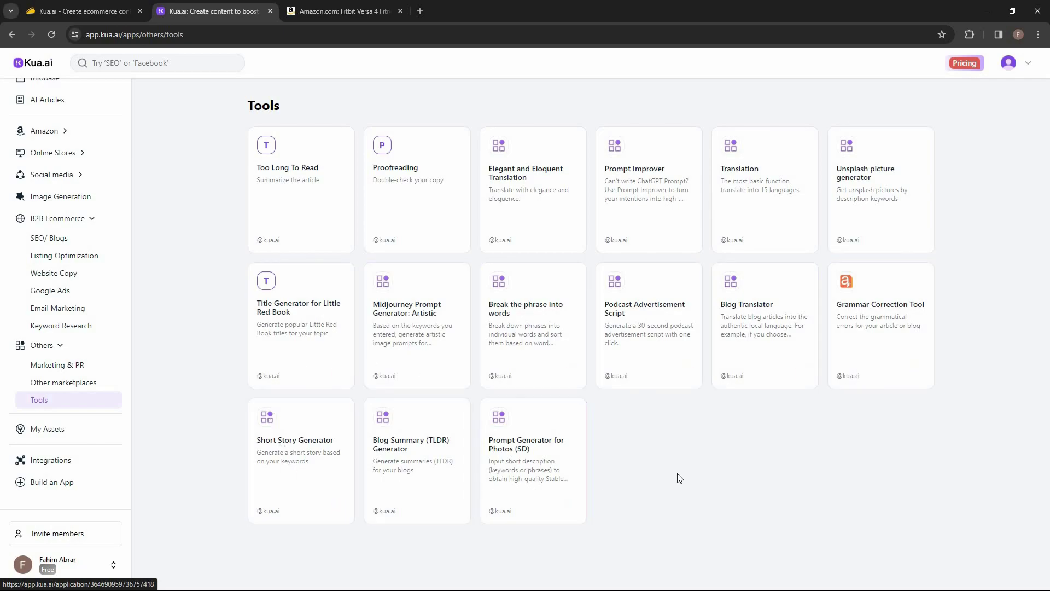
Step: View the empty My Assets history, then the WordPress and Shopify Integrations page
{"action": "left_click", "coordinate": [71, 436]}
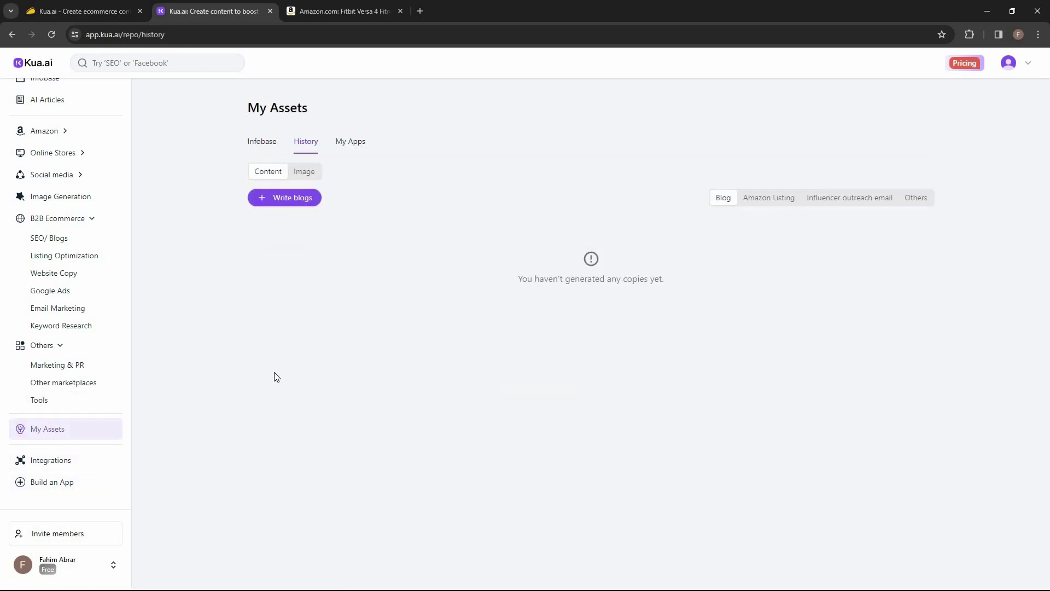
{"action": "left_click", "coordinate": [66, 464]}
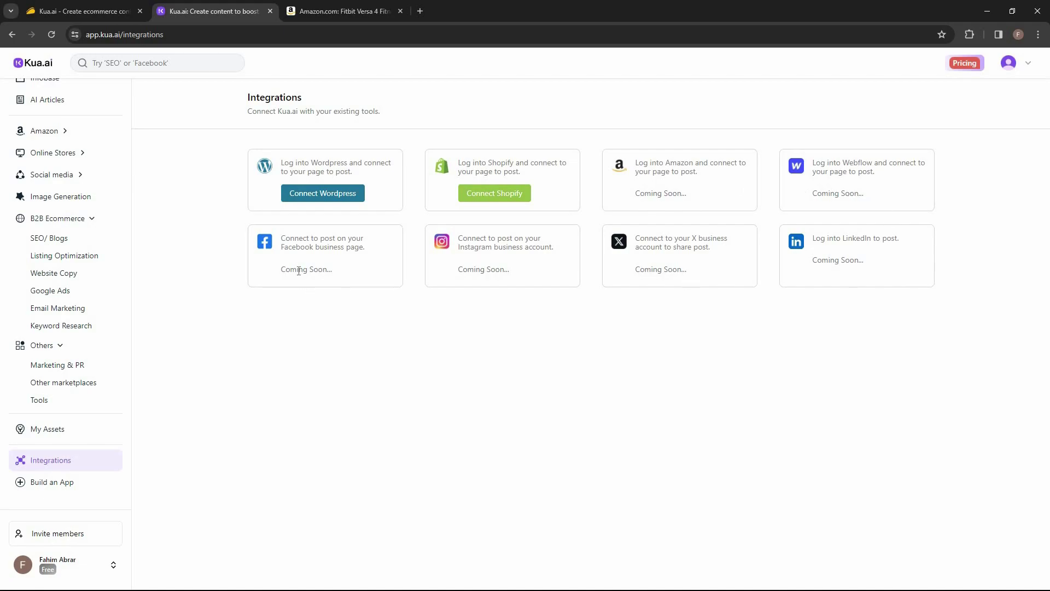
Step: View the Build an App custom app form, then return to the AppSumo Kua.ai deal tab
{"action": "left_click", "coordinate": [75, 489]}
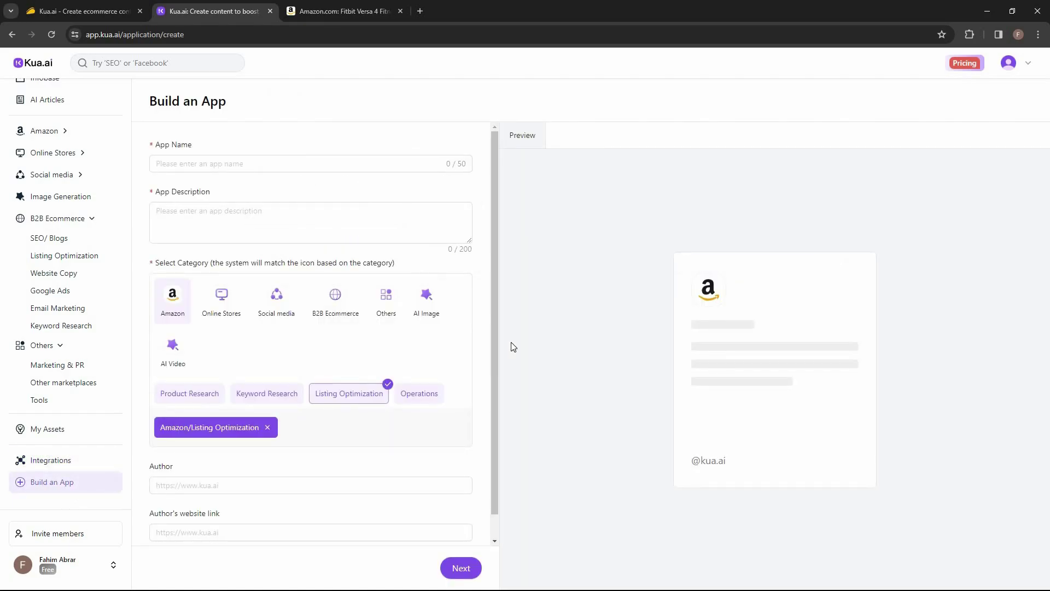
{"action": "key", "text": "ctrl+shift+Tab"}
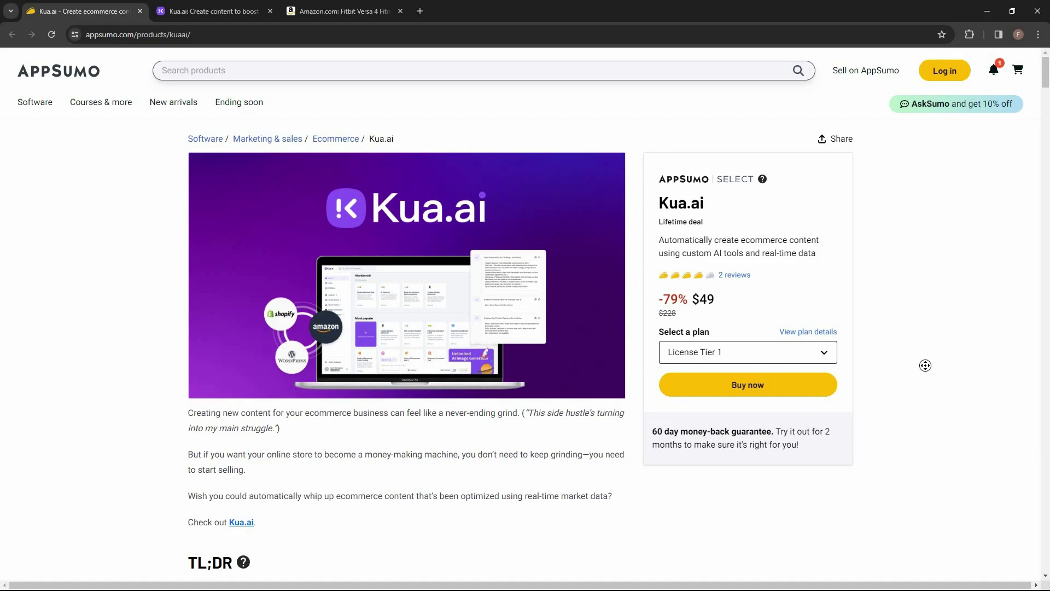
Step: Scroll to Plans & features and set the third pricing card to License Tier 4
{"action": "scroll", "coordinate": [924, 406], "scroll_direction": "down", "scroll_amount": 9}
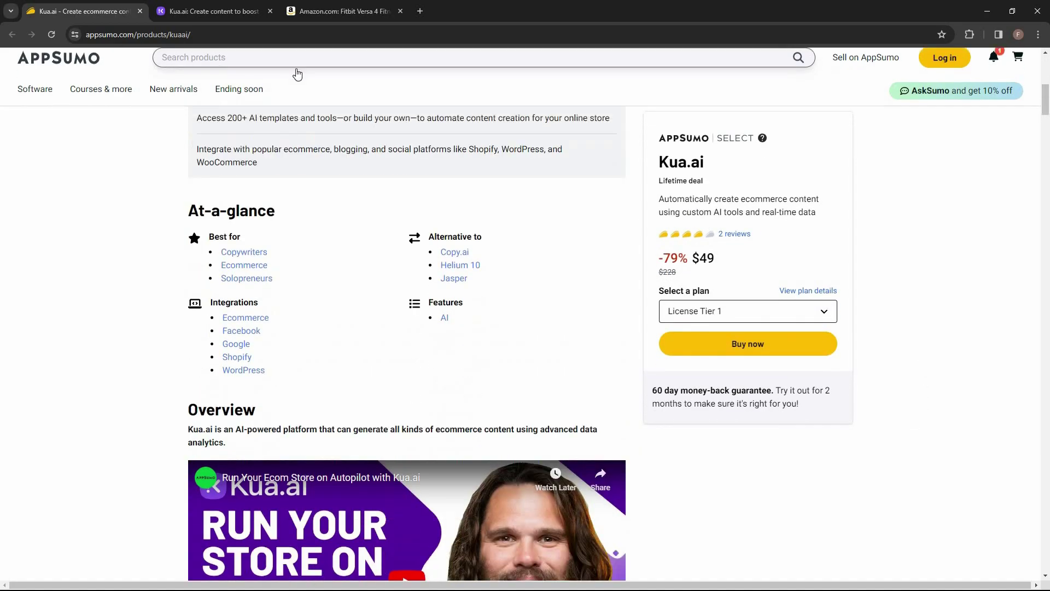
{"action": "scroll", "coordinate": [326, 353], "scroll_direction": "down", "scroll_amount": 10}
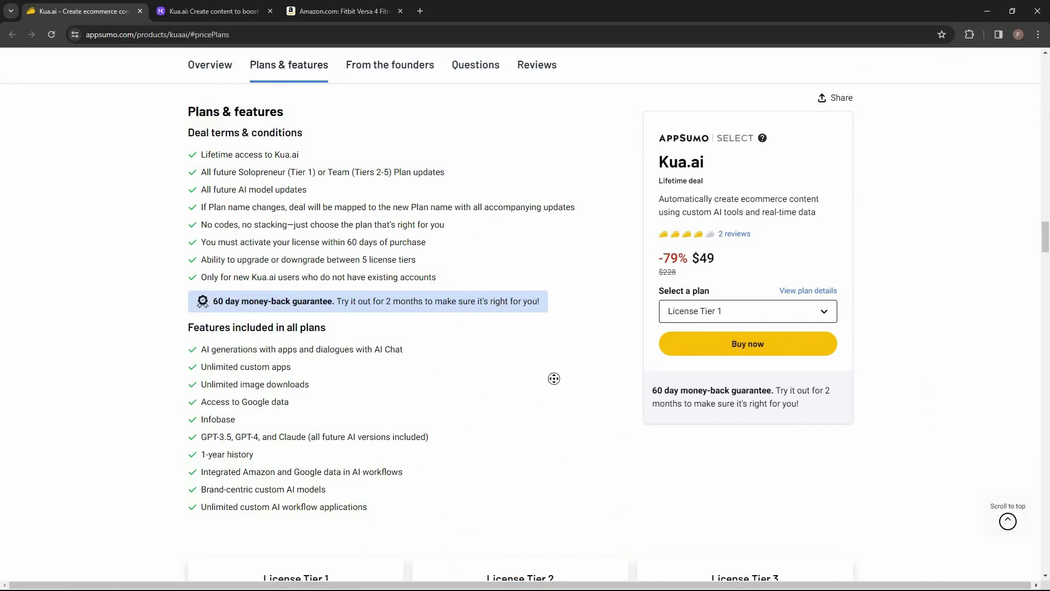
{"action": "scroll", "coordinate": [585, 417], "scroll_direction": "down", "scroll_amount": 1}
{"action": "scroll", "coordinate": [585, 417], "scroll_direction": "down", "scroll_amount": 6}
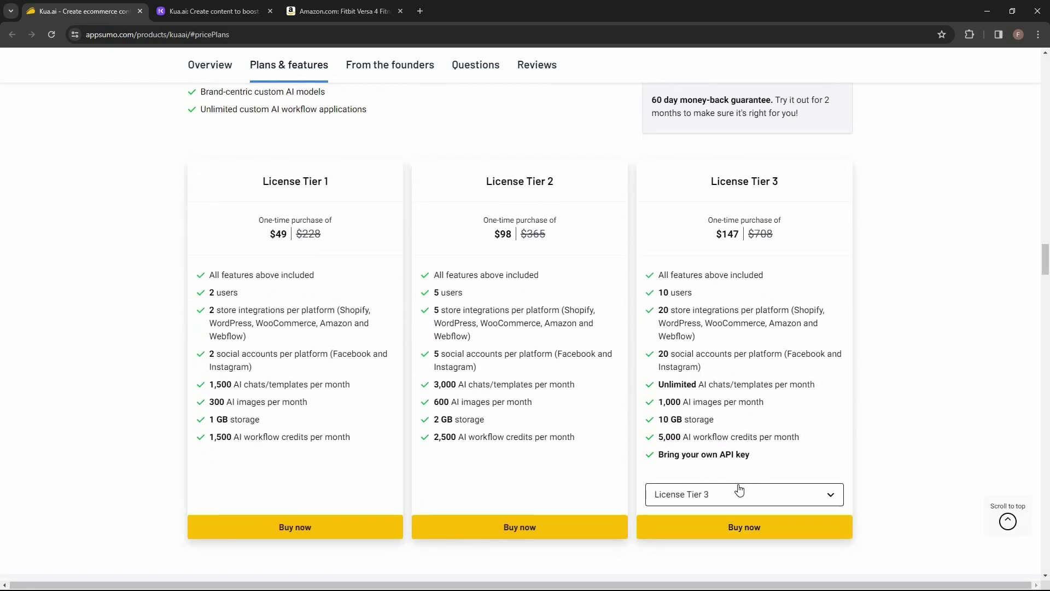
{"action": "scroll", "coordinate": [684, 539], "scroll_direction": "down", "scroll_amount": 1}
{"action": "left_click", "coordinate": [680, 485]}
{"action": "key", "text": "Down"}
{"action": "key", "text": "Return"}
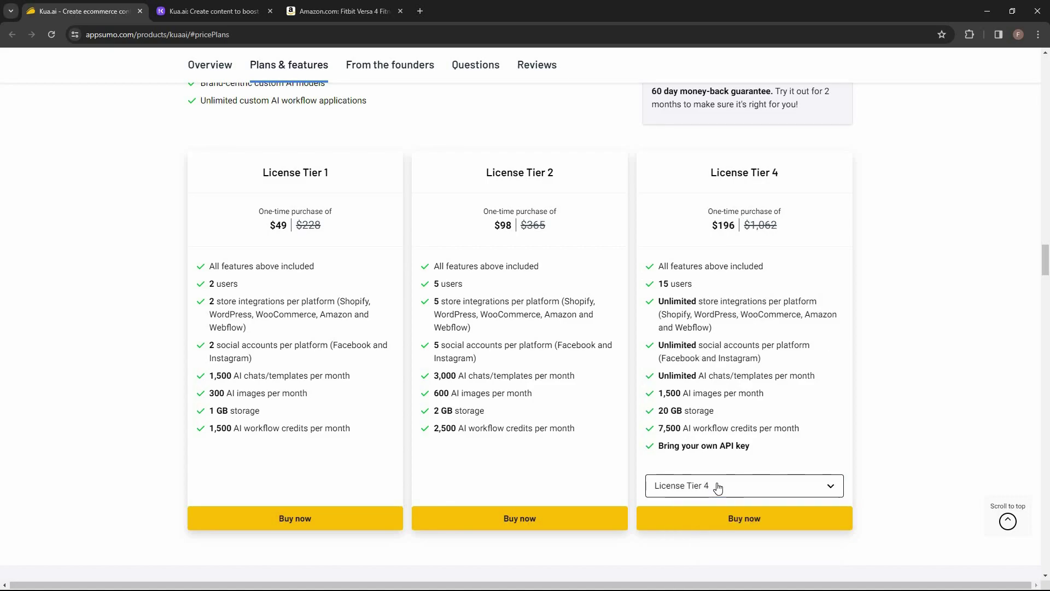
Step: Switch the third card to License Tier 5, priced $245 for 20 users
{"action": "key", "text": "space"}
{"action": "key", "text": "Down"}
{"action": "key", "text": "Return"}
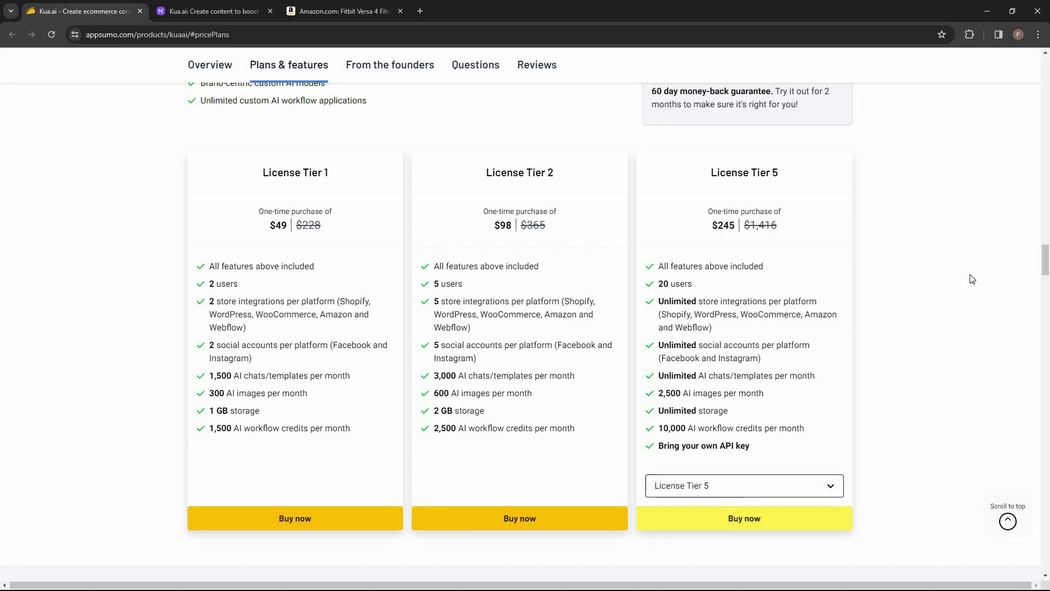